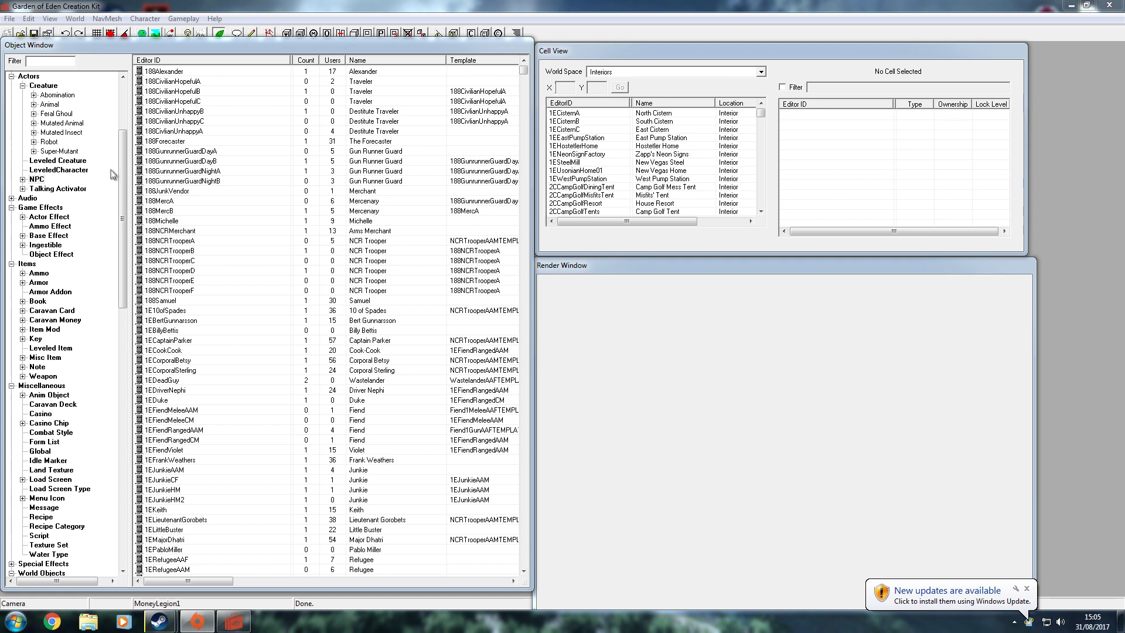
- Create a new faction with the editor ID abTheBeatles
scroll(119, 177, up, 5)
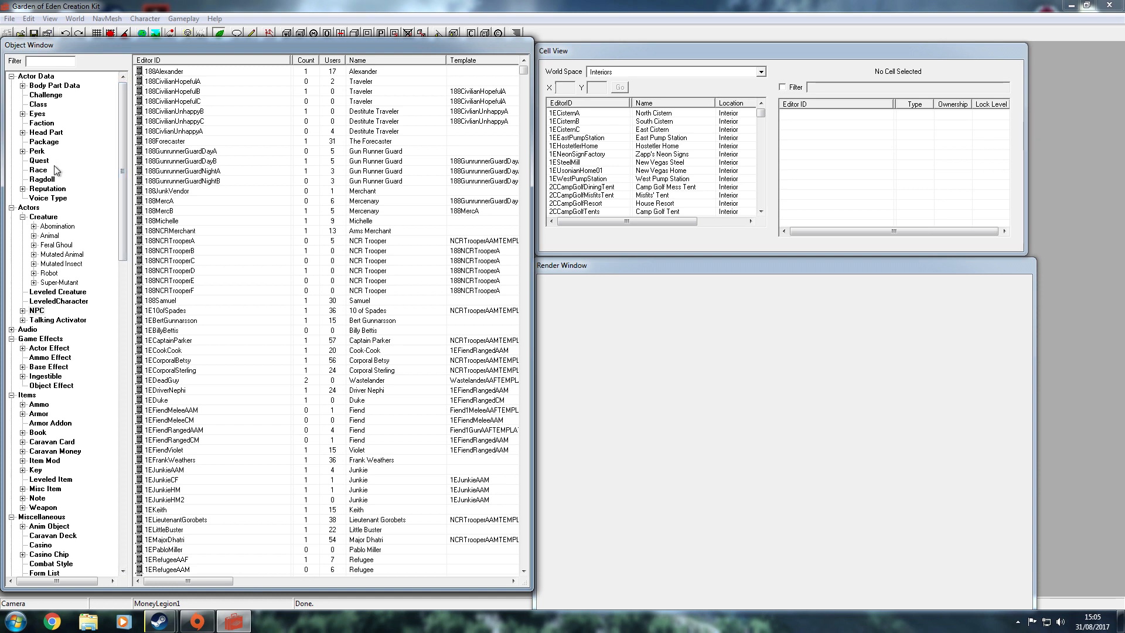
click(44, 124)
click(173, 171)
right_click(172, 172)
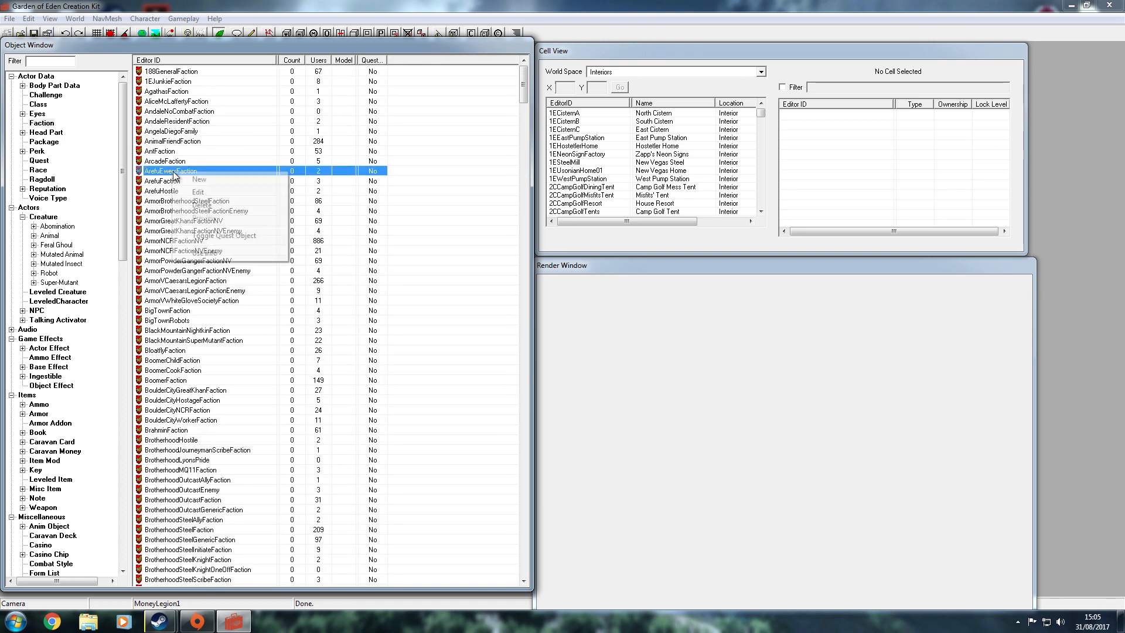
click(216, 180)
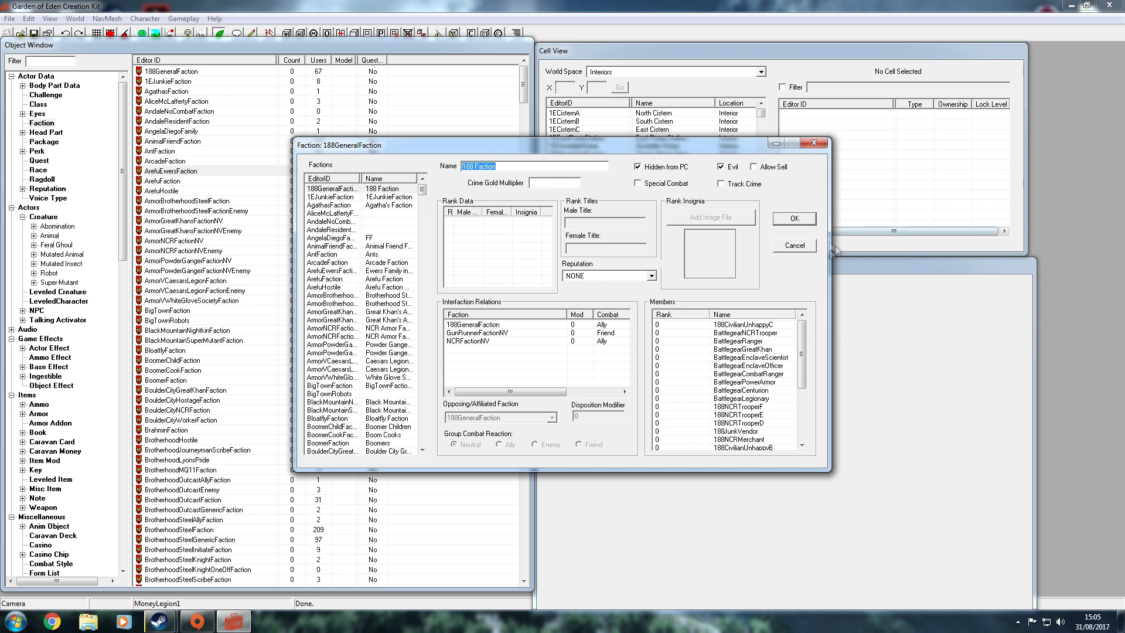
right_click(331, 314)
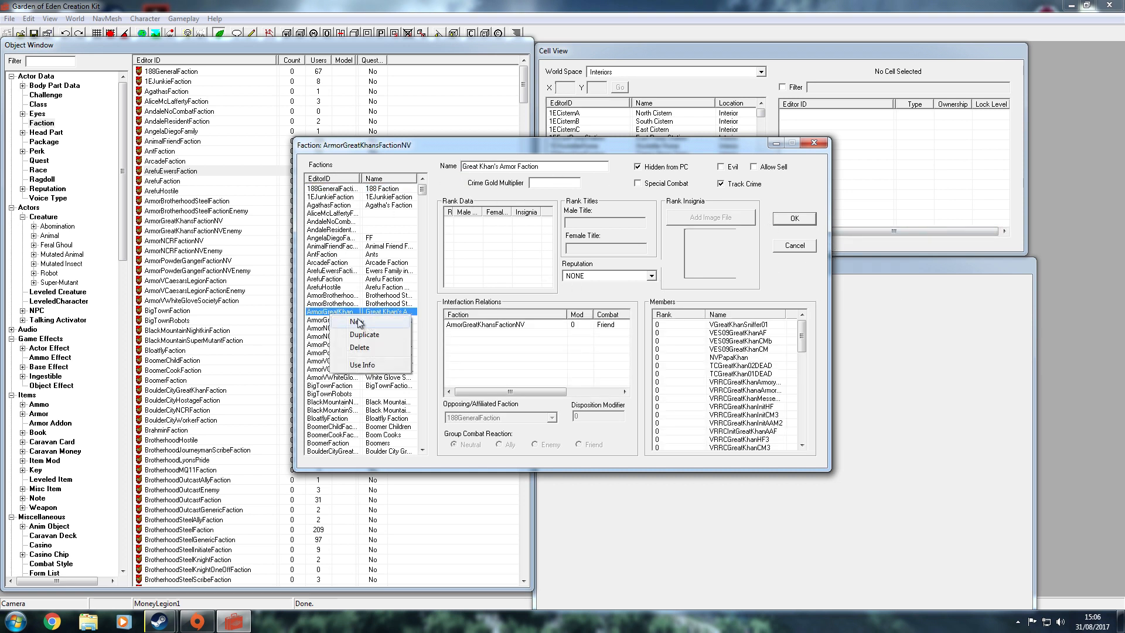
click(359, 323)
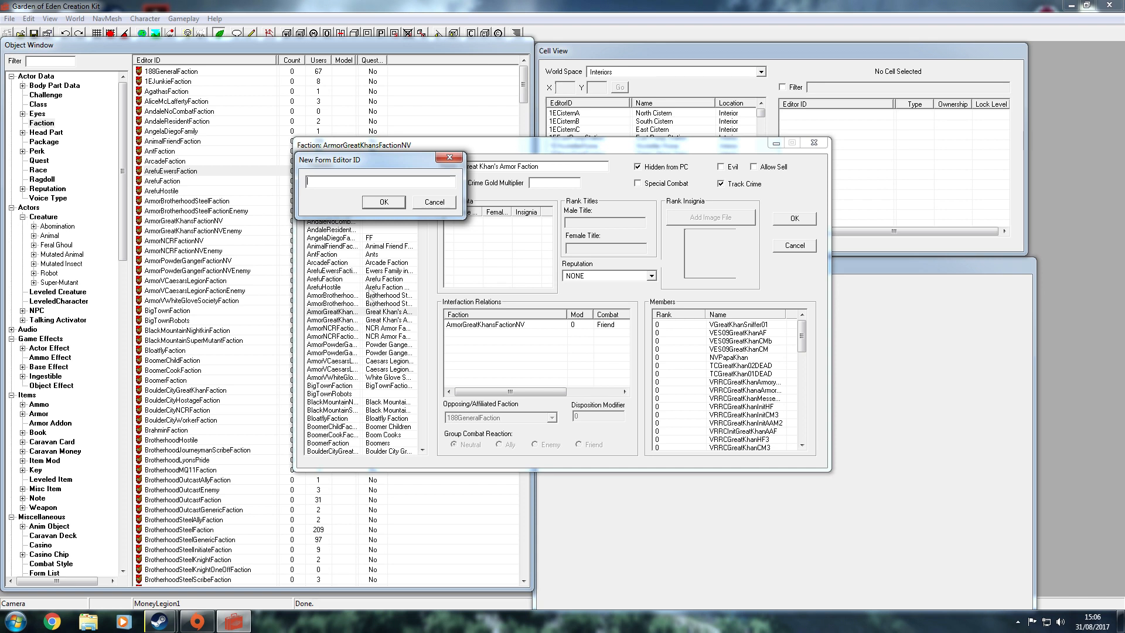
drag(352, 159, 668, 169)
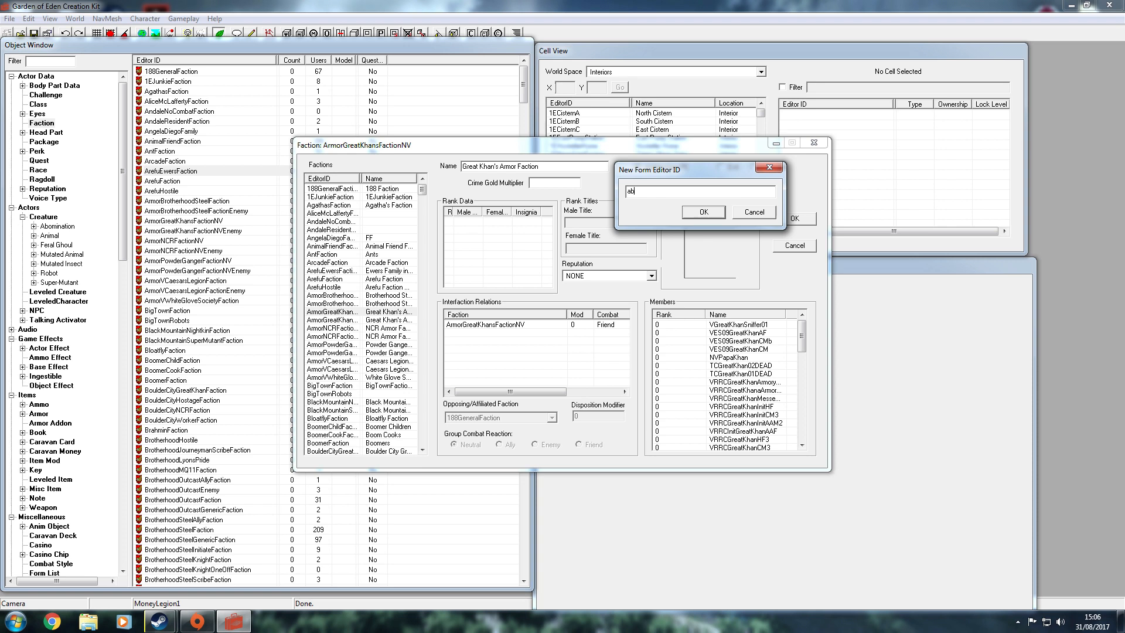
text(eatles)
click(694, 214)
- Name the new faction The Beatles and enable Track Crime for it
click(497, 167)
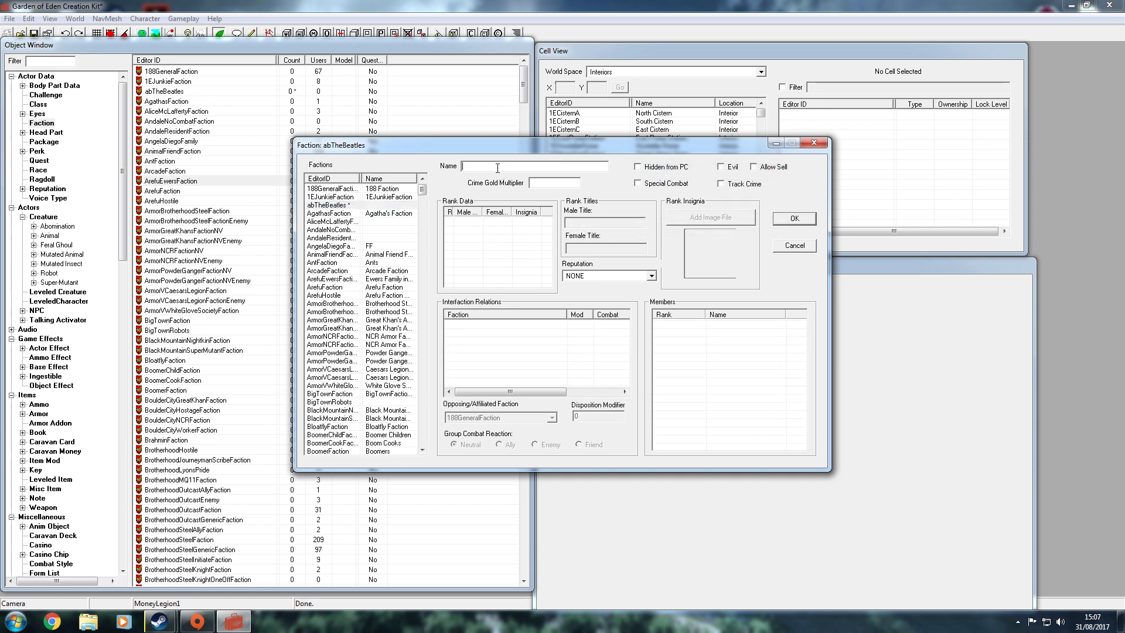
text(The Beatles)
click(725, 184)
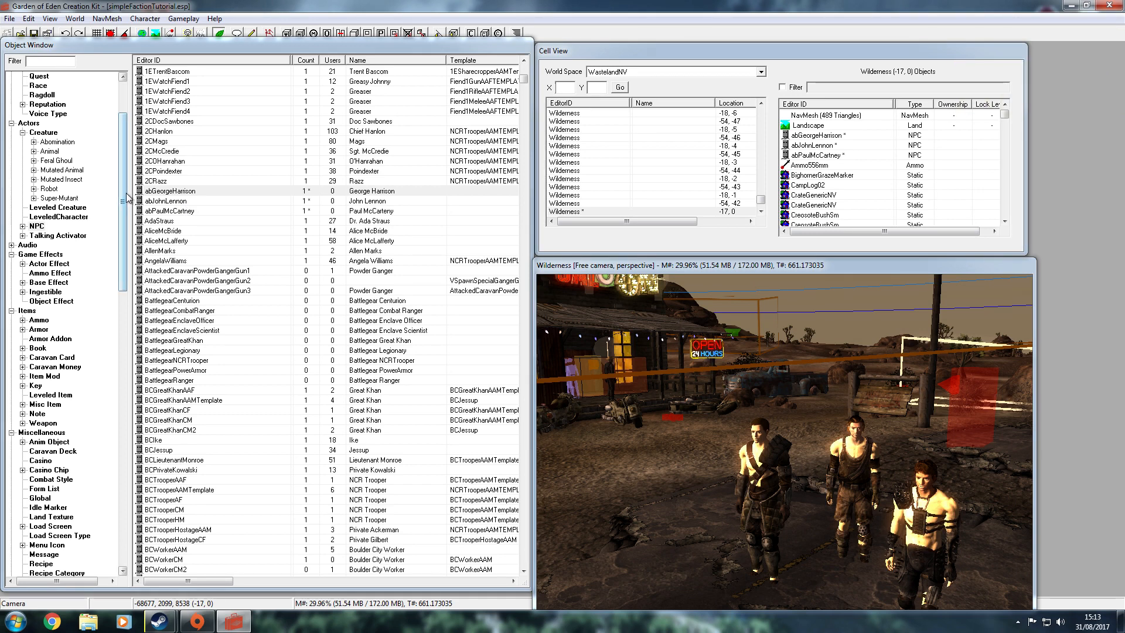
- Find the abTheBeatles faction among the faction records and open it for editing
click(153, 191)
scroll(65, 187, up, 3)
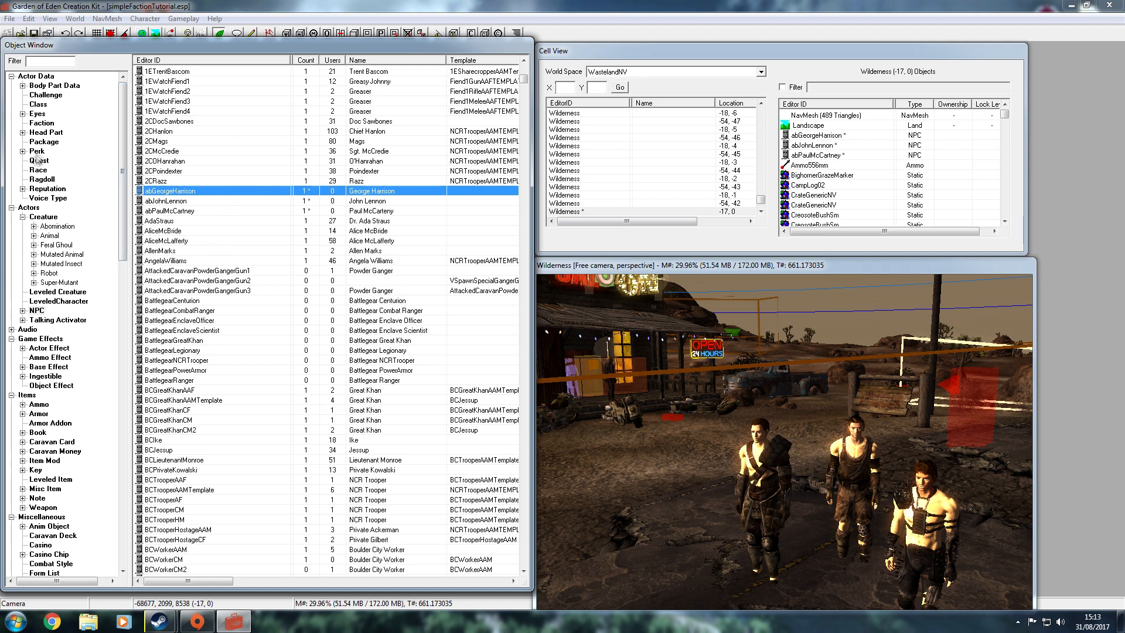
click(41, 123)
click(227, 181)
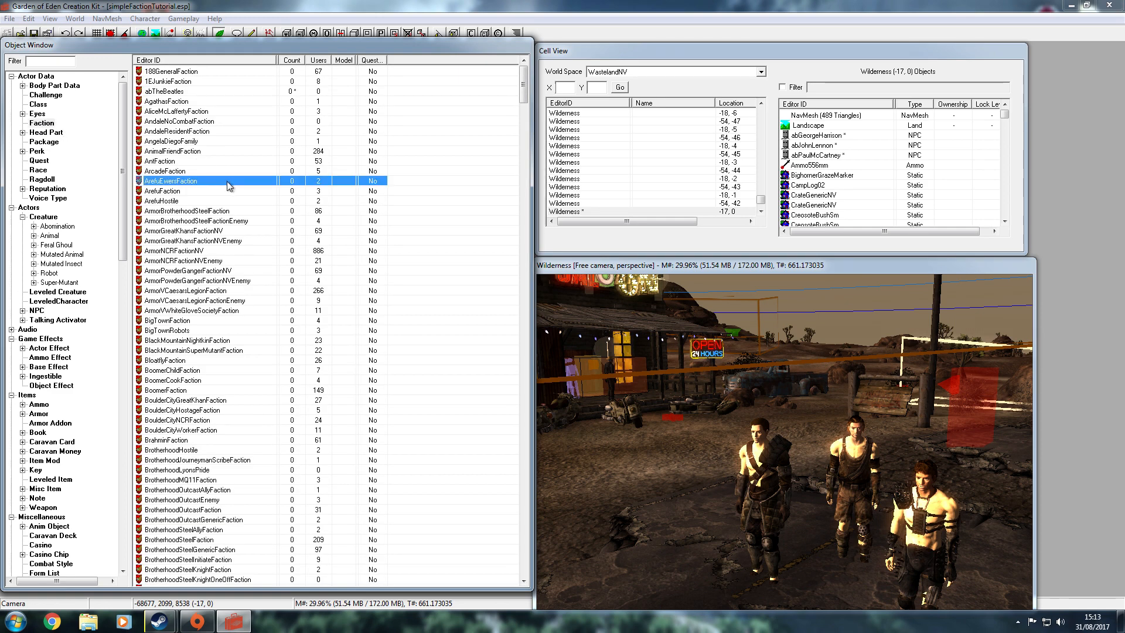
text(ab)
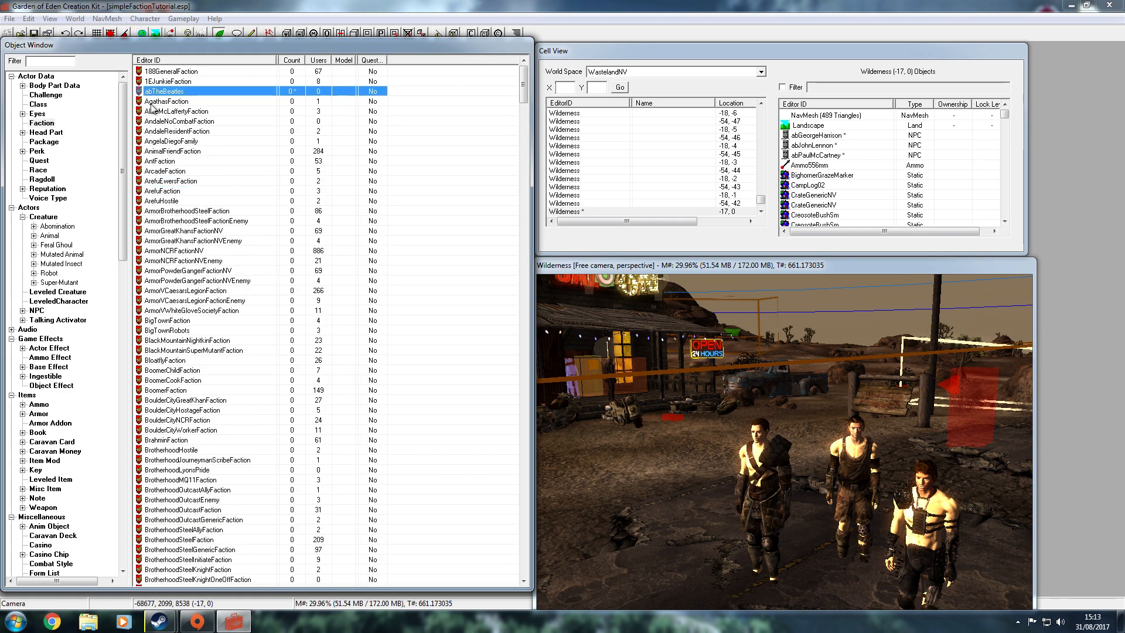
double_click(153, 92)
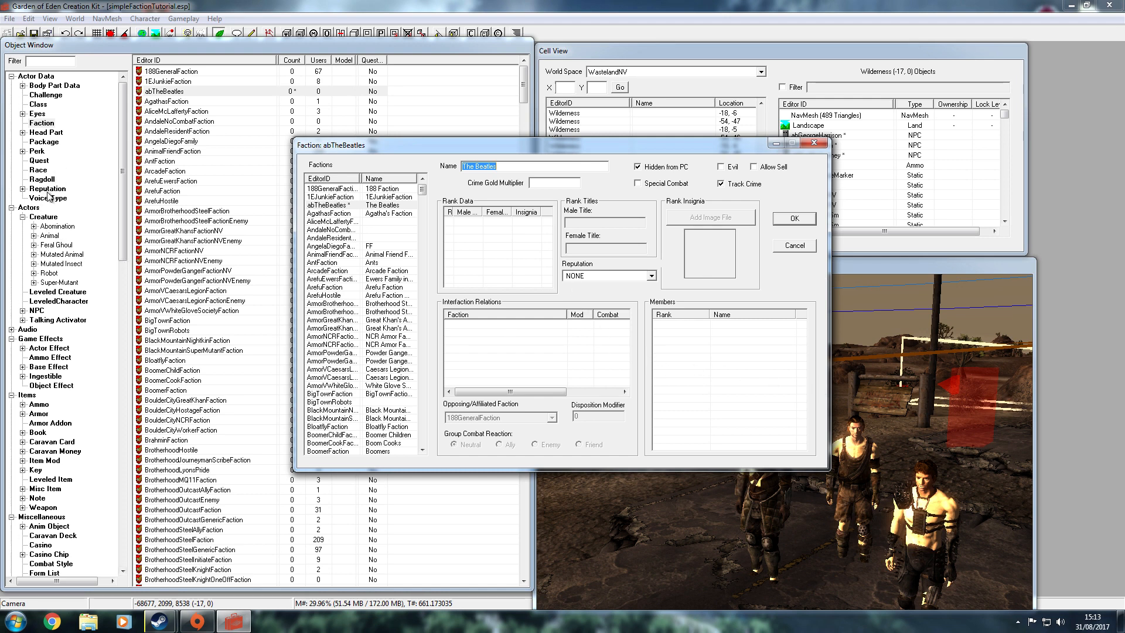
- Add the NPCs abGeorgeHarrison, abJohnLennon and abPaulMcCartney as members of the abTheBeatles faction
click(38, 311)
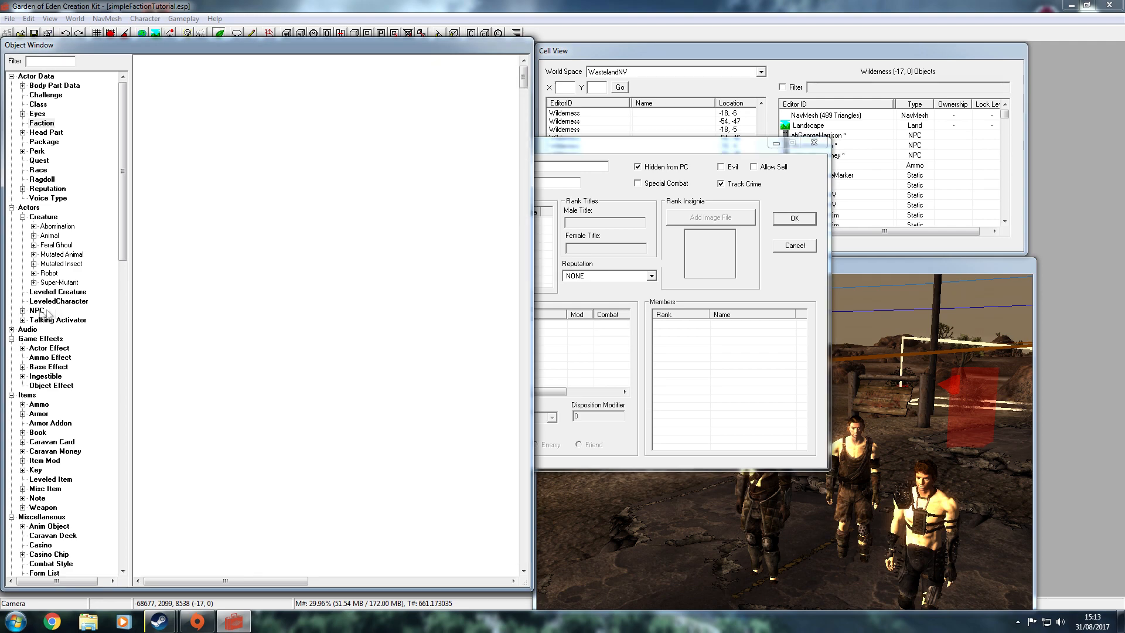
drag(631, 153, 898, 142)
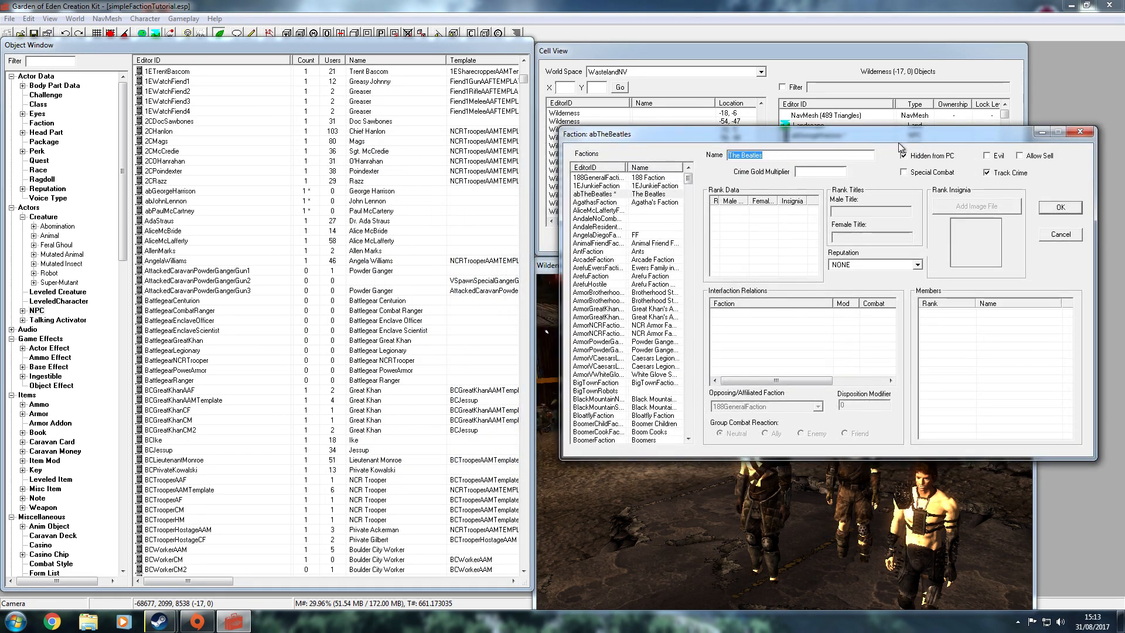
drag(170, 191, 961, 331)
drag(150, 201, 1005, 390)
click(175, 212)
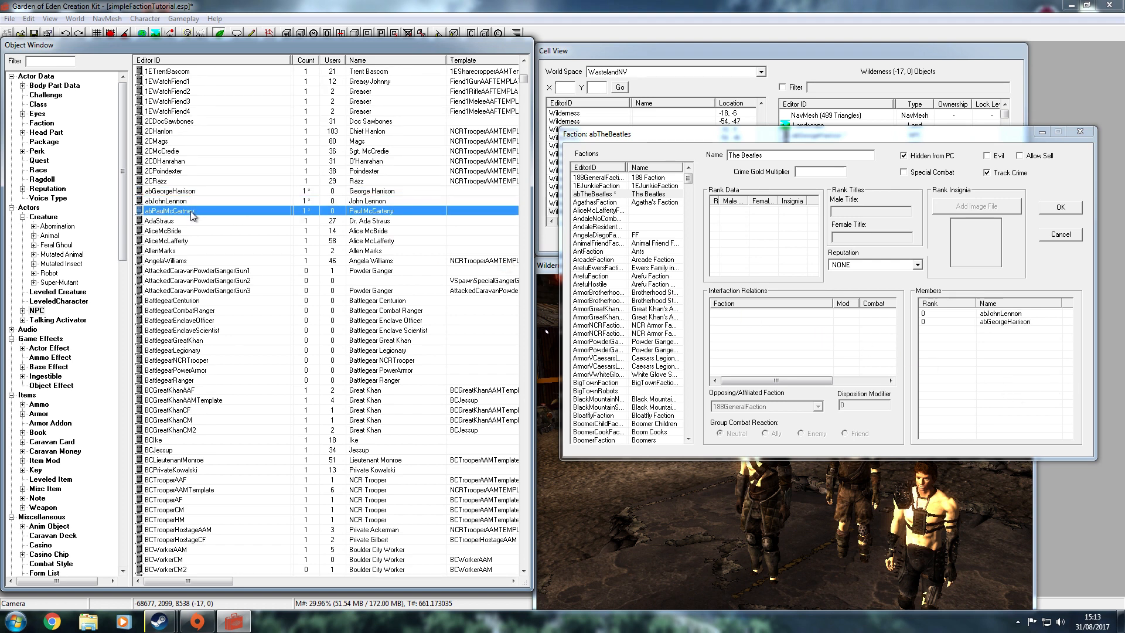
drag(176, 215, 986, 367)
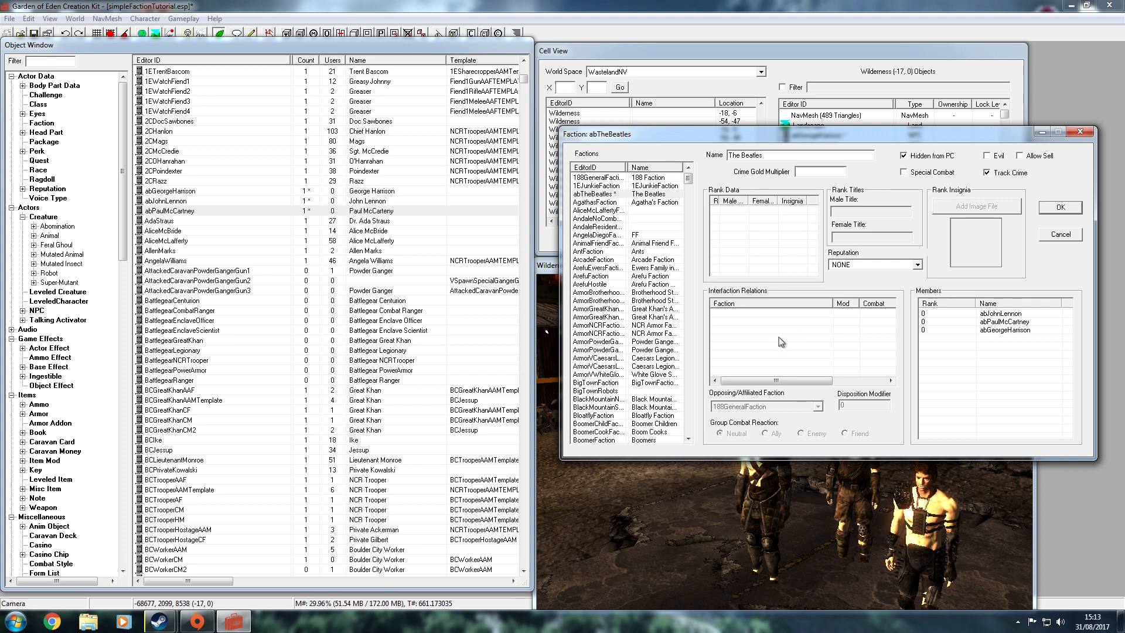
- Add an interfaction relation to the abTheBeatles faction and assign it to PlayerFaction
right_click(803, 335)
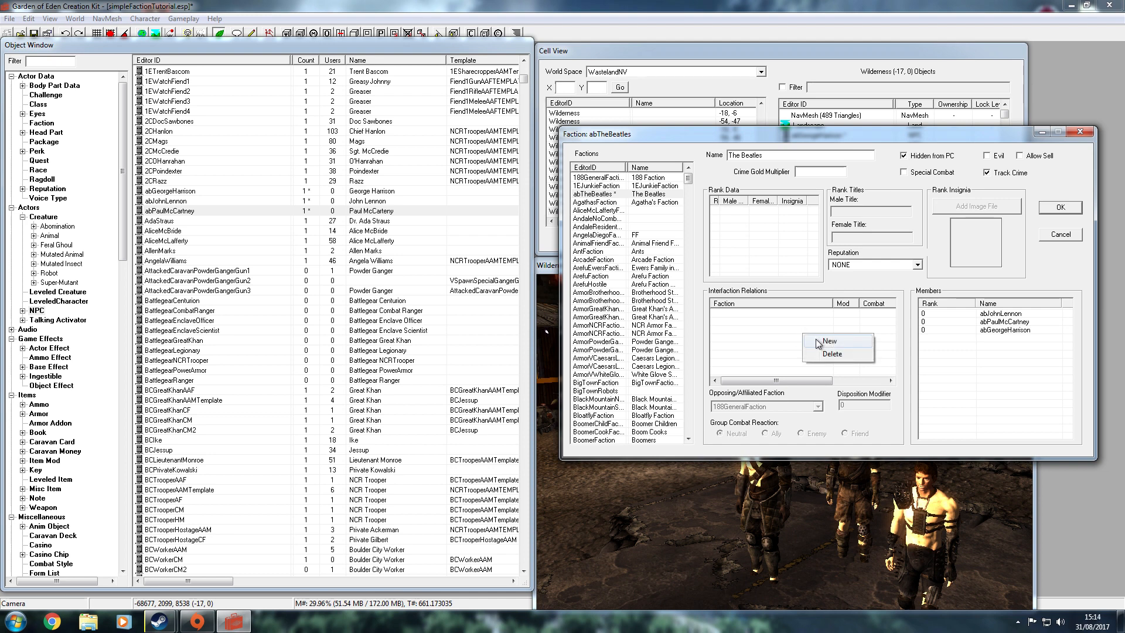
click(828, 341)
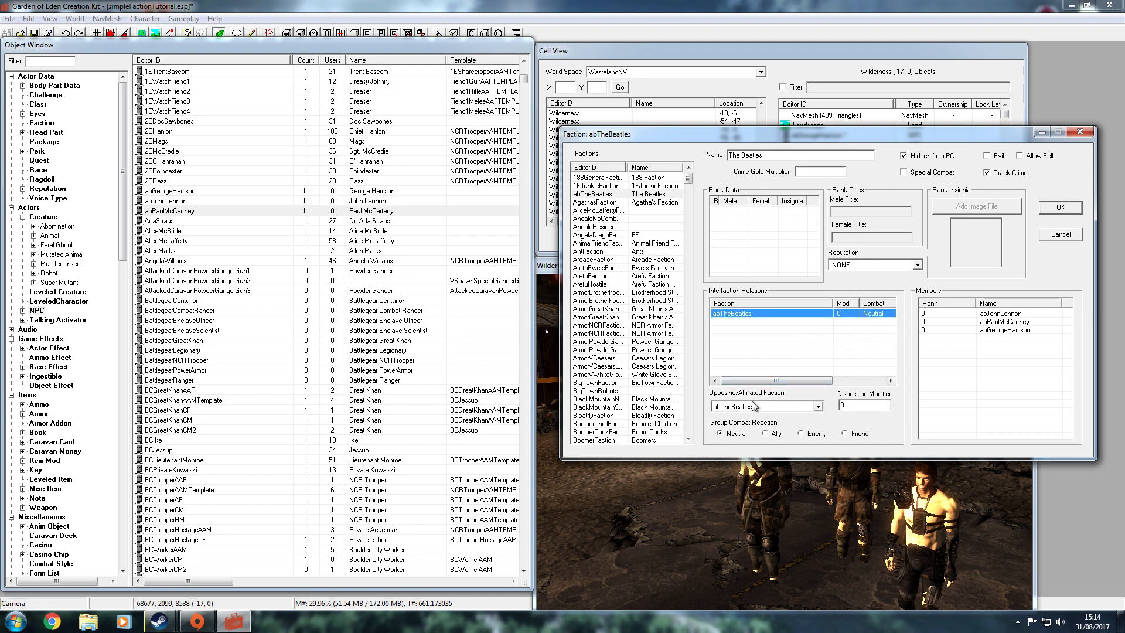
click(755, 406)
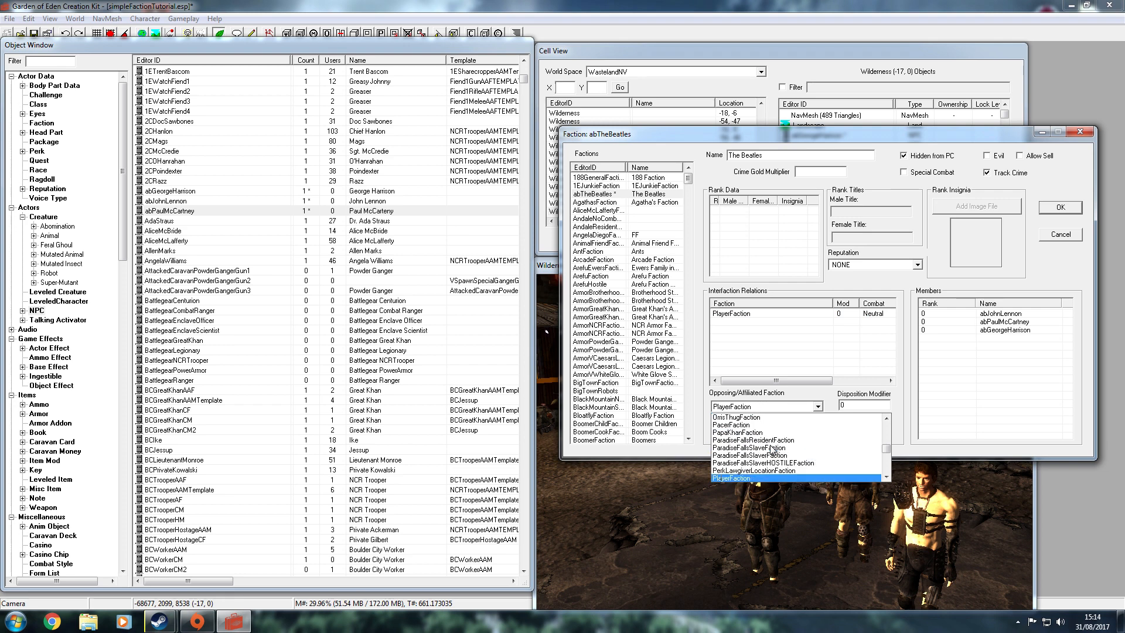
click(731, 475)
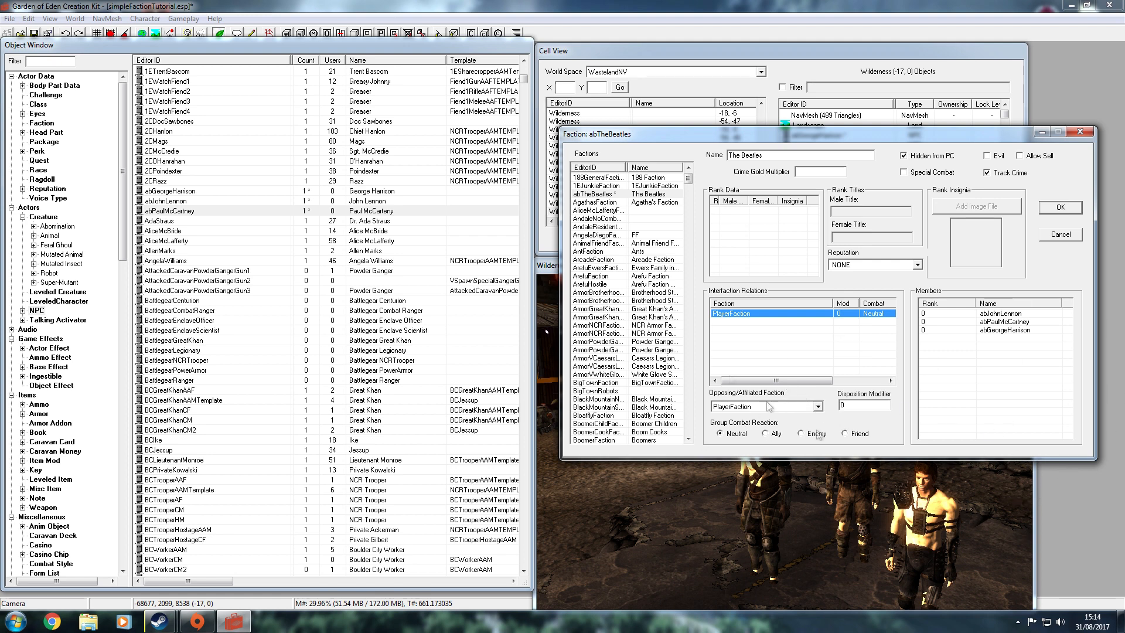
- Add a second interfaction relation and assign it to the abTheBeatles faction itself
click(747, 346)
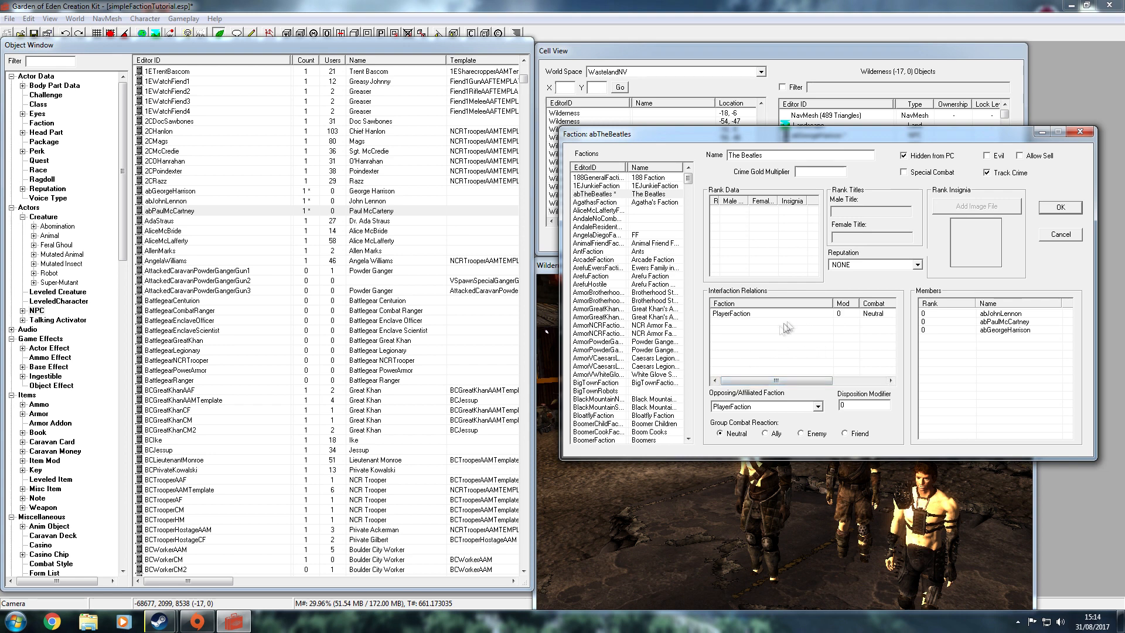
right_click(768, 340)
click(756, 344)
right_click(759, 344)
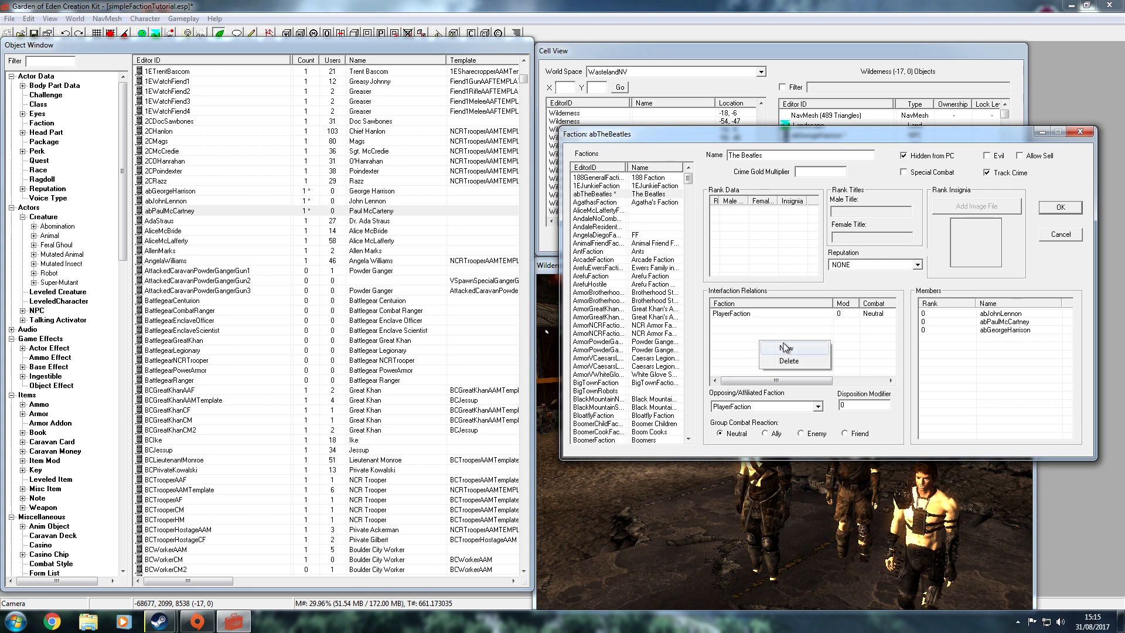
click(785, 347)
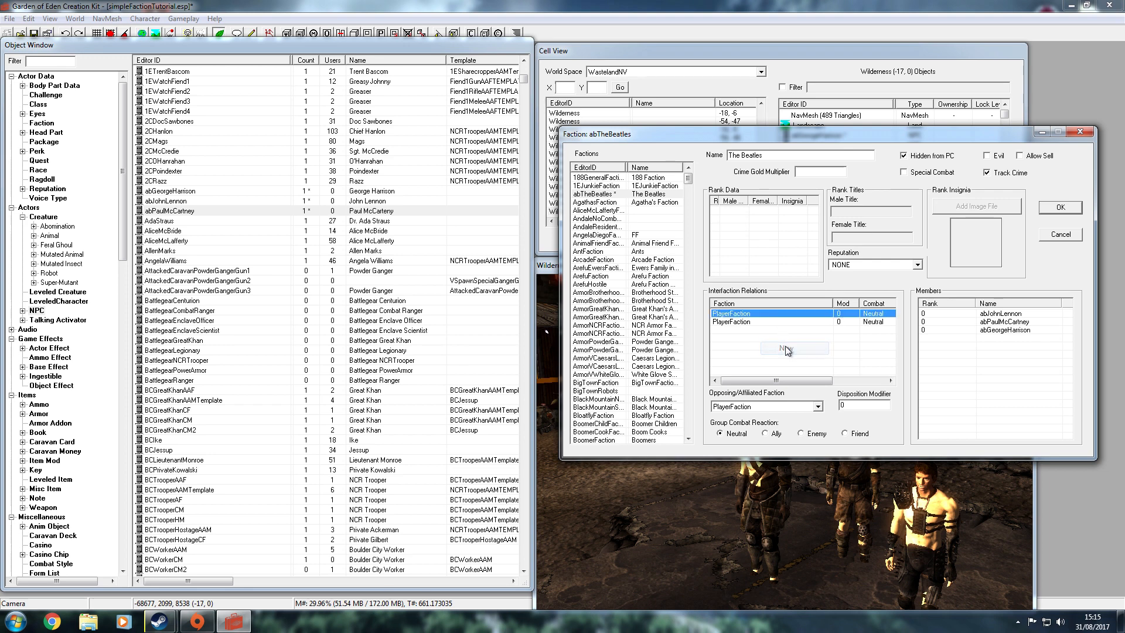
click(754, 406)
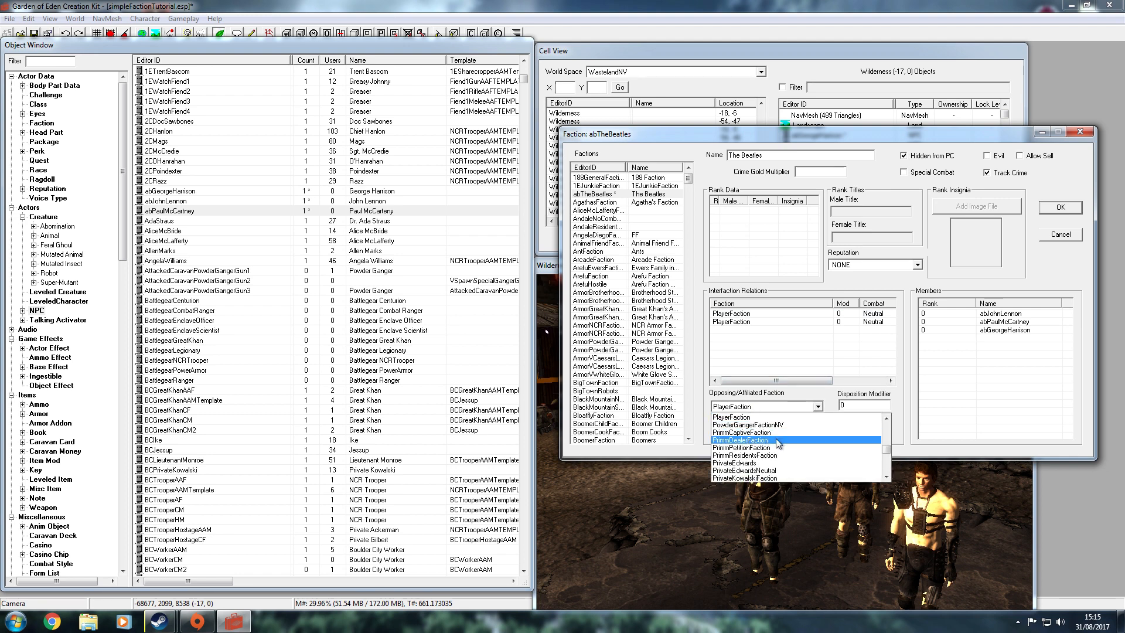
scroll(762, 433, up, 10)
click(755, 417)
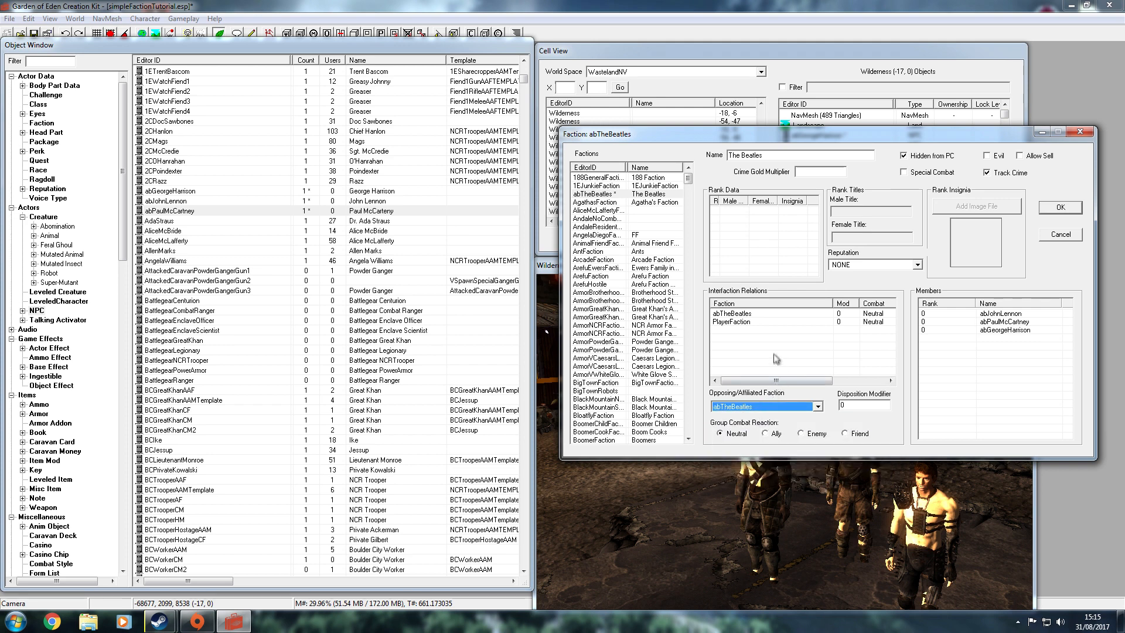
- Set the group combat reaction of the abTheBeatles relation to Ally and save the faction
click(773, 324)
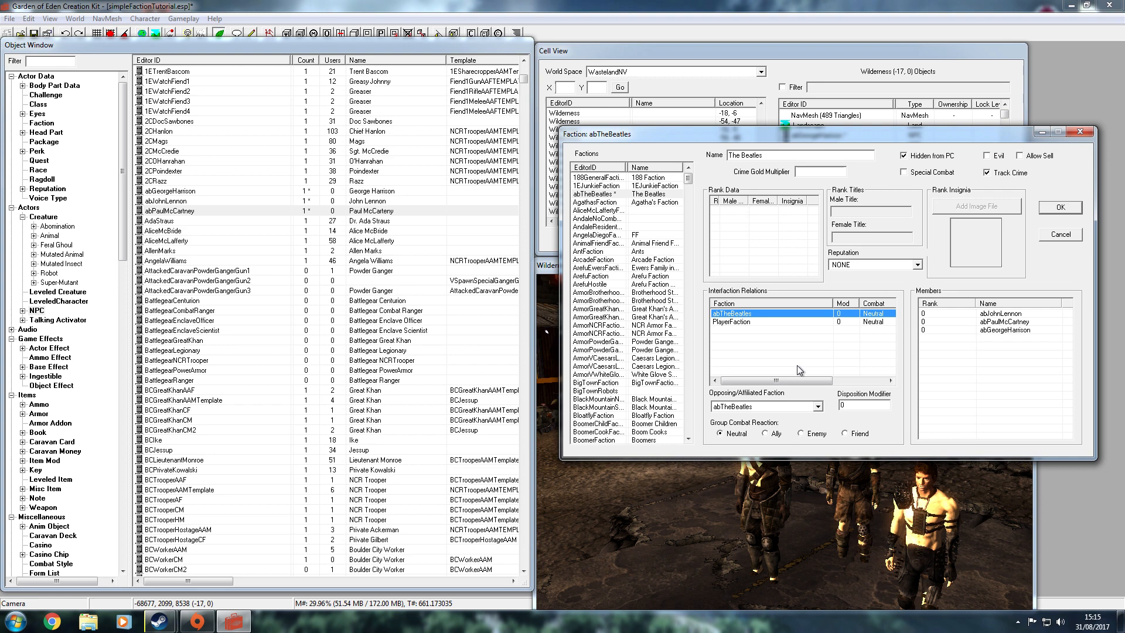
click(774, 433)
click(1049, 211)
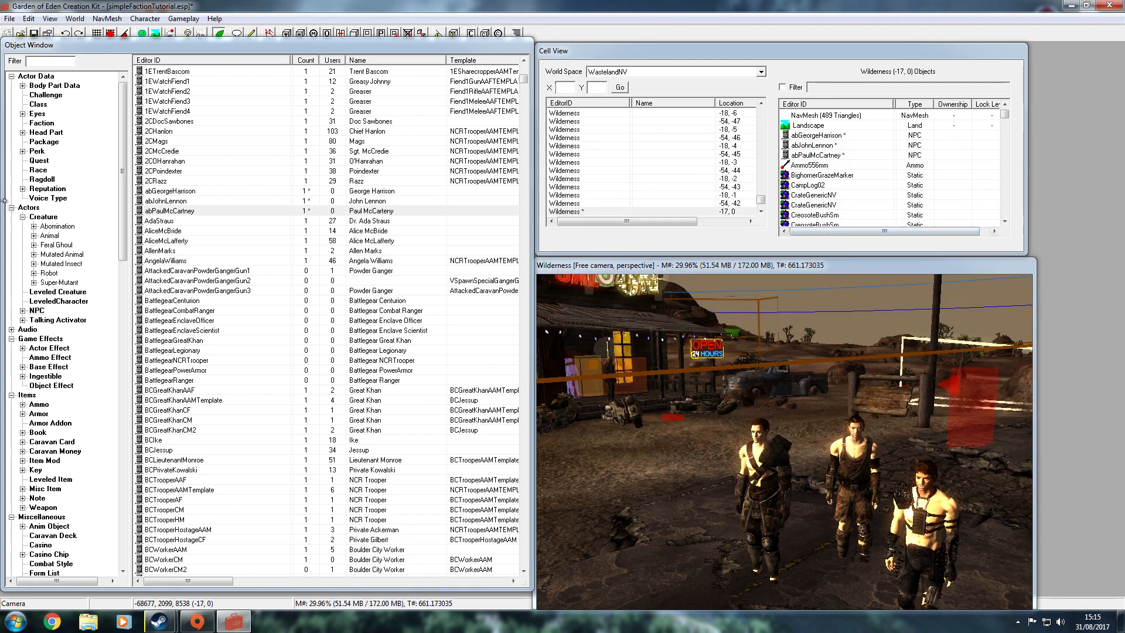
- Set the AI assistance of the NPC abGeorgeHarrison to Helps Friends and Allies and save the NPC
click(165, 203)
double_click(169, 191)
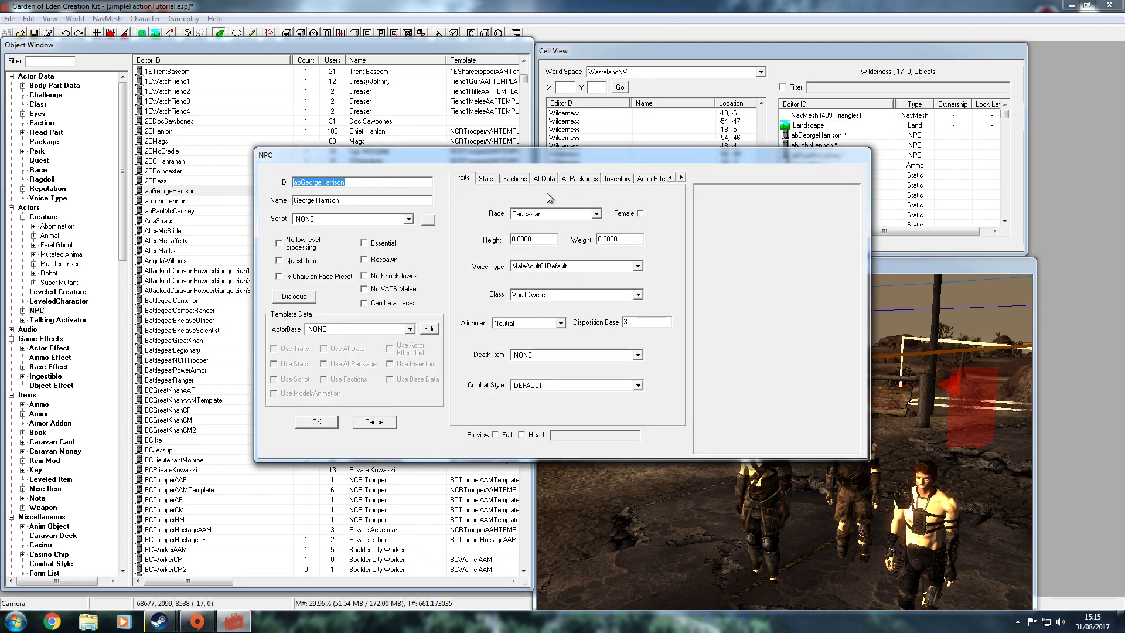
click(545, 180)
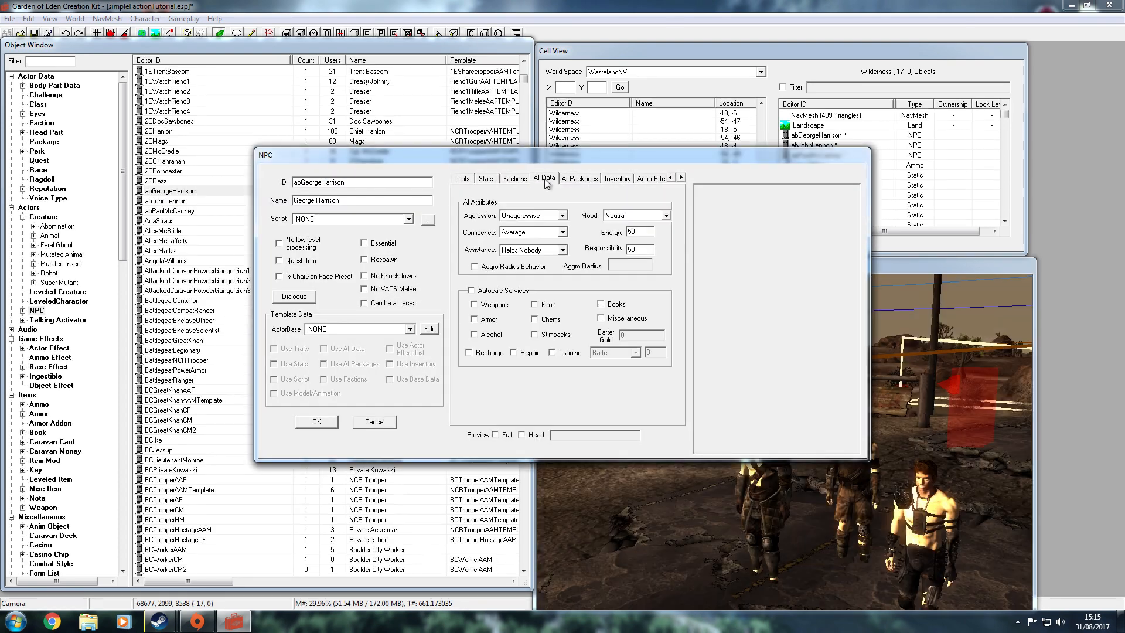
click(516, 251)
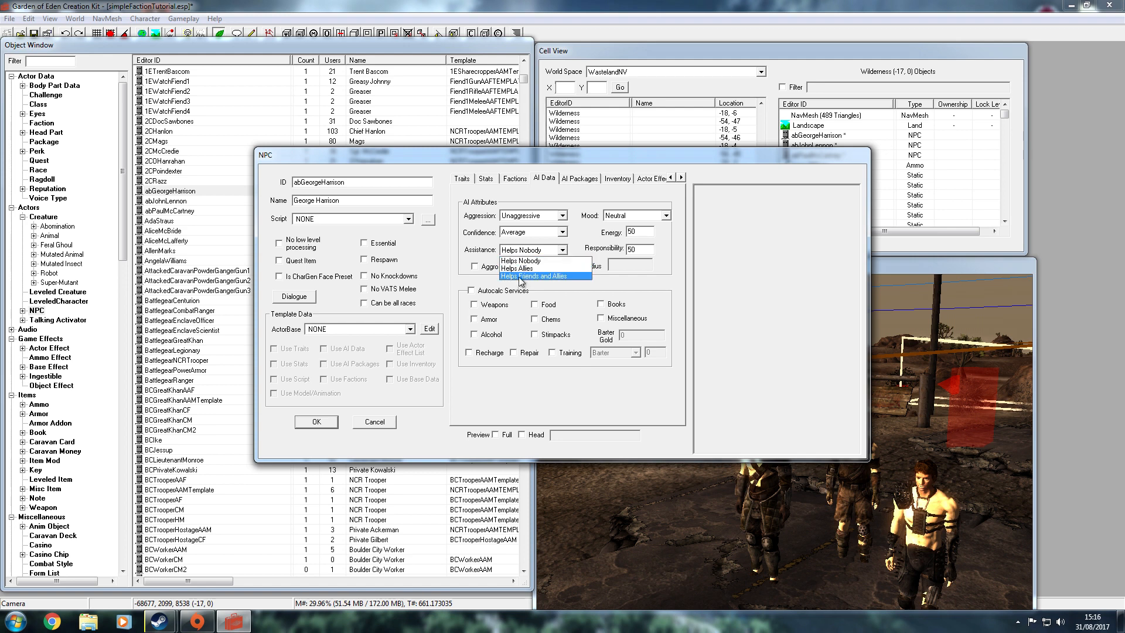
click(520, 276)
click(530, 215)
click(523, 226)
click(521, 232)
click(518, 233)
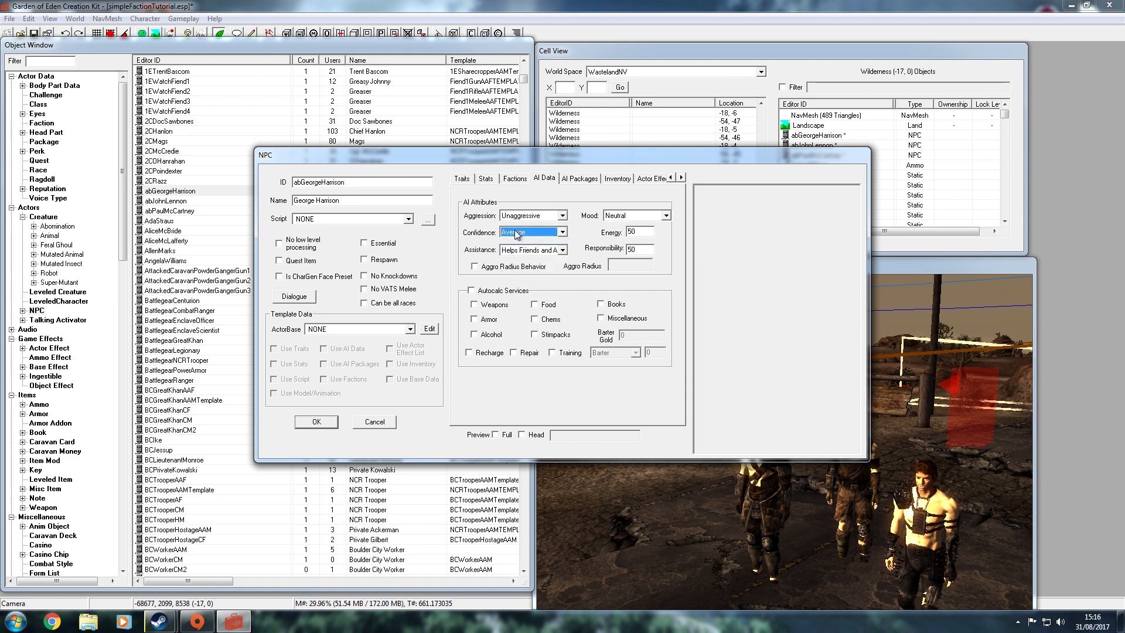
click(317, 421)
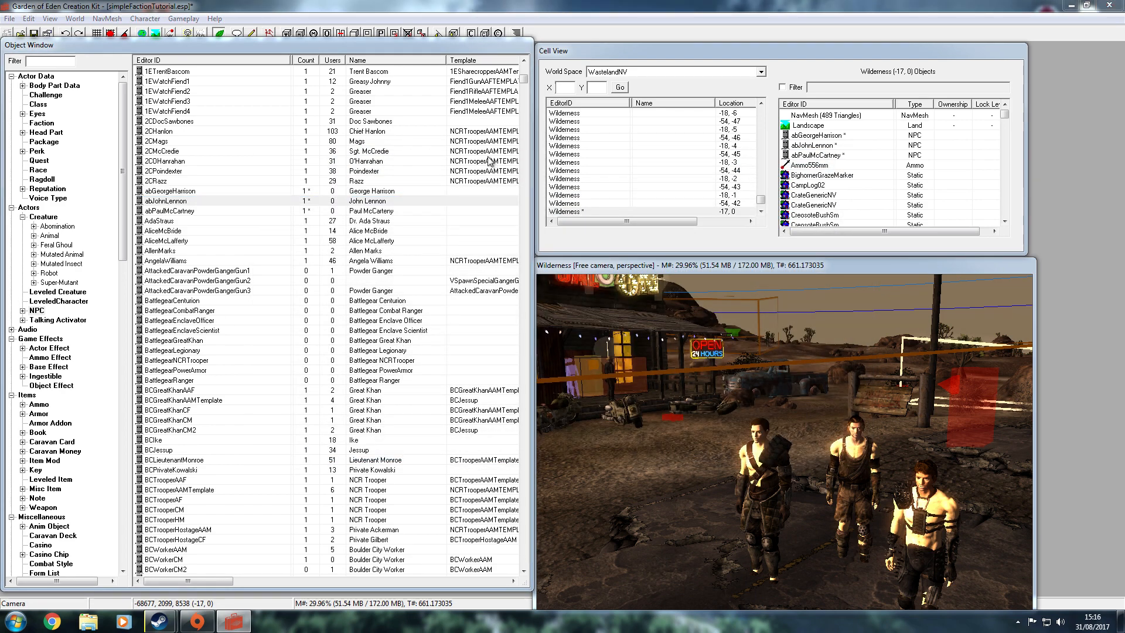
- Set the AI assistance of the NPC abJohnLennon to Helps Friends and Allies and save the NPC
click(540, 181)
click(517, 250)
click(512, 281)
click(319, 420)
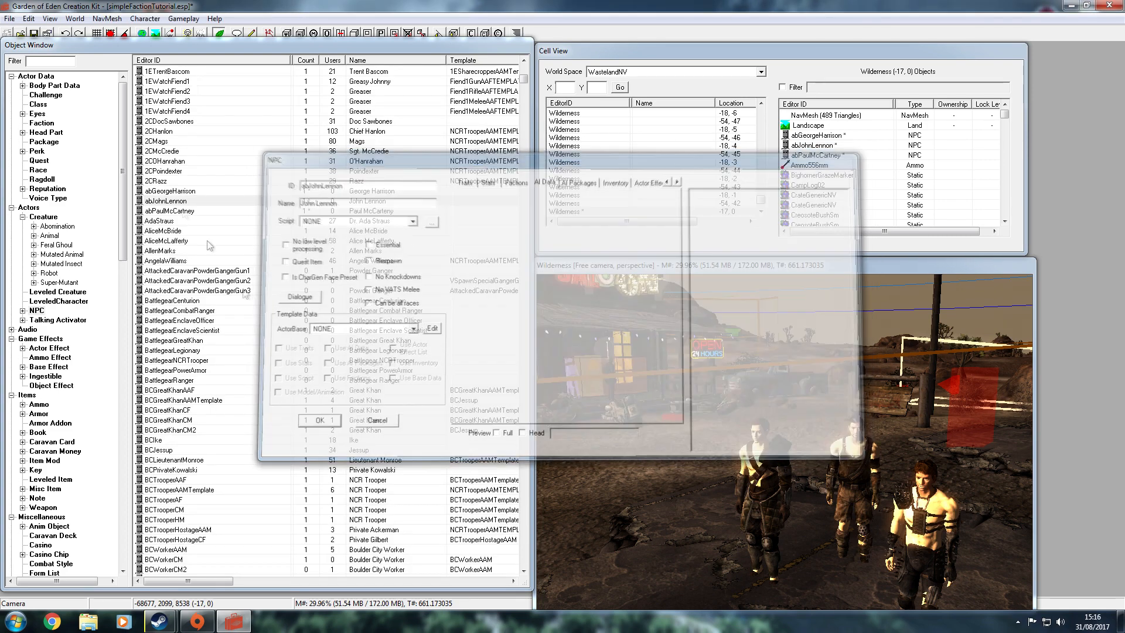
- Set the AI assistance of the NPC abPaulMcCartney to Helps Friends and Allies, save the NPC, and save the plugin
double_click(170, 211)
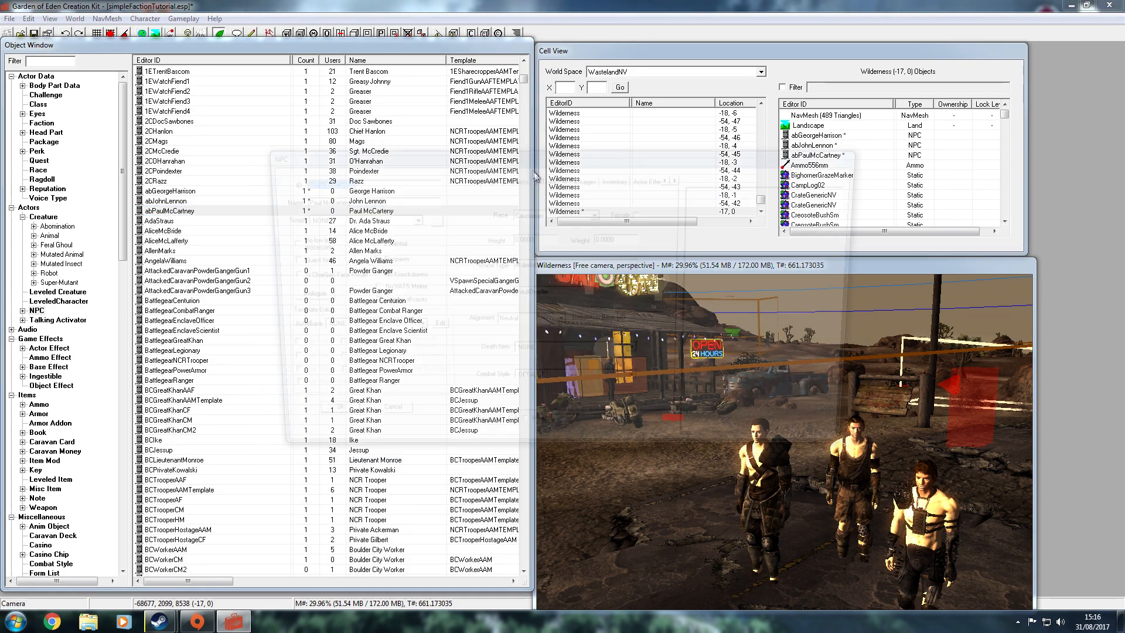
click(542, 179)
click(529, 250)
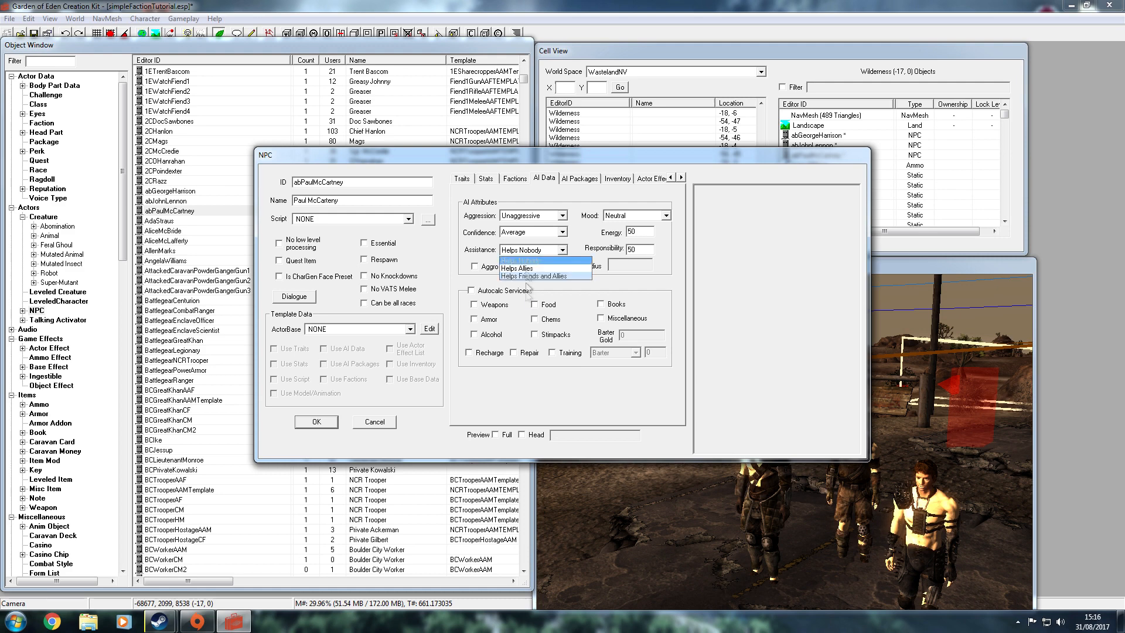
click(530, 276)
click(316, 421)
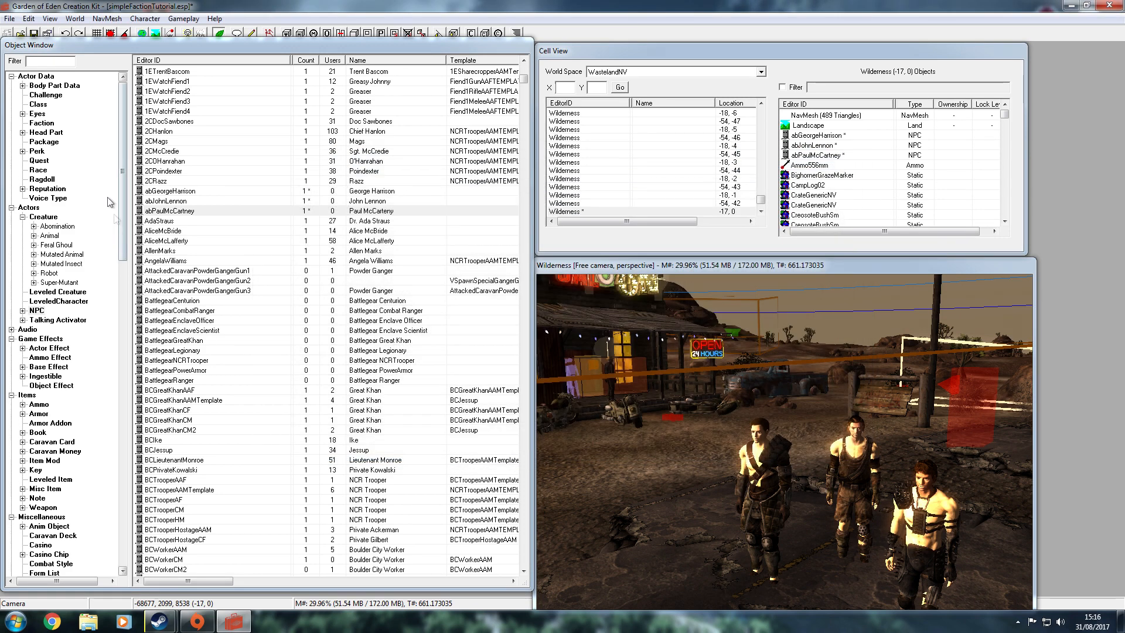
click(34, 33)
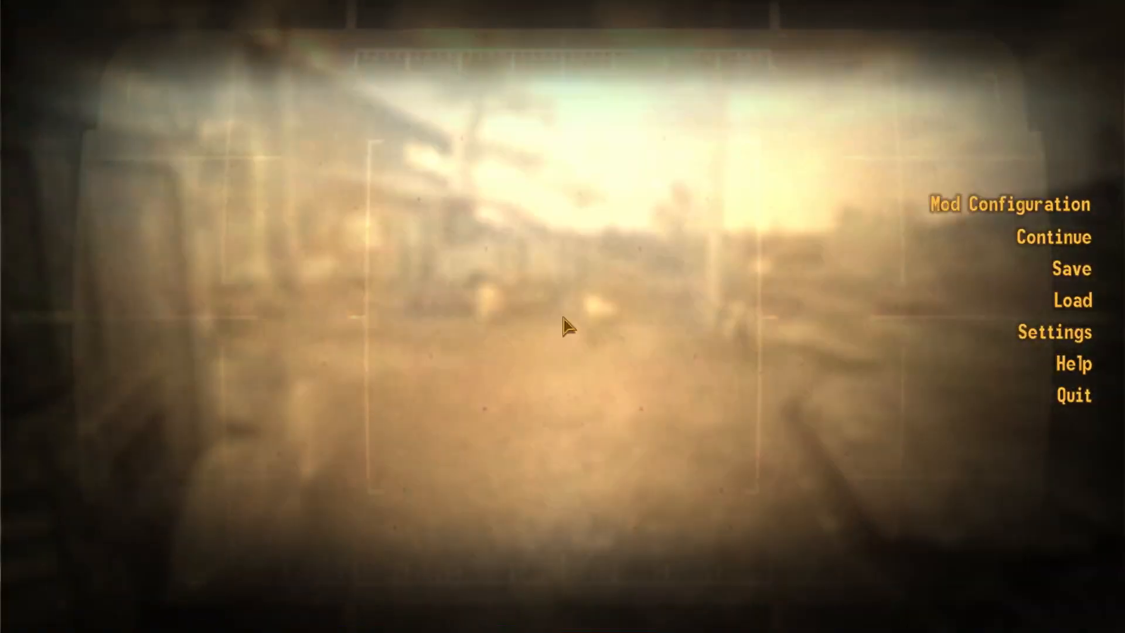
- Switch to Fallout: New Vegas, resume the paused game and approach the three Beatles NPCs outside the Prospector Saloon
key(Escape)
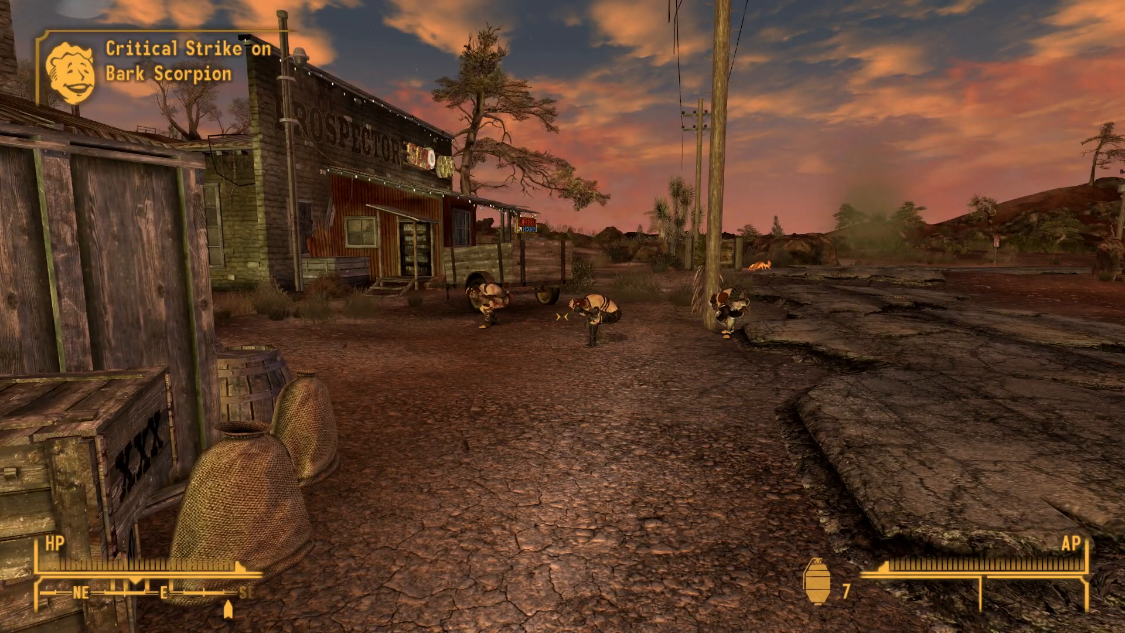
key(F9)
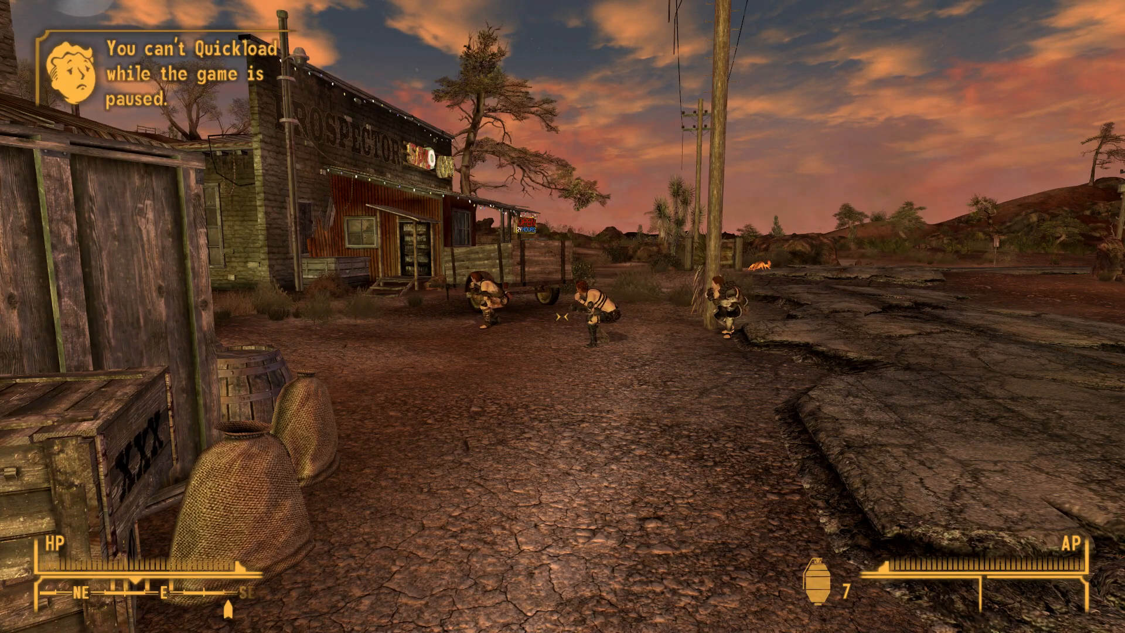
key(d)
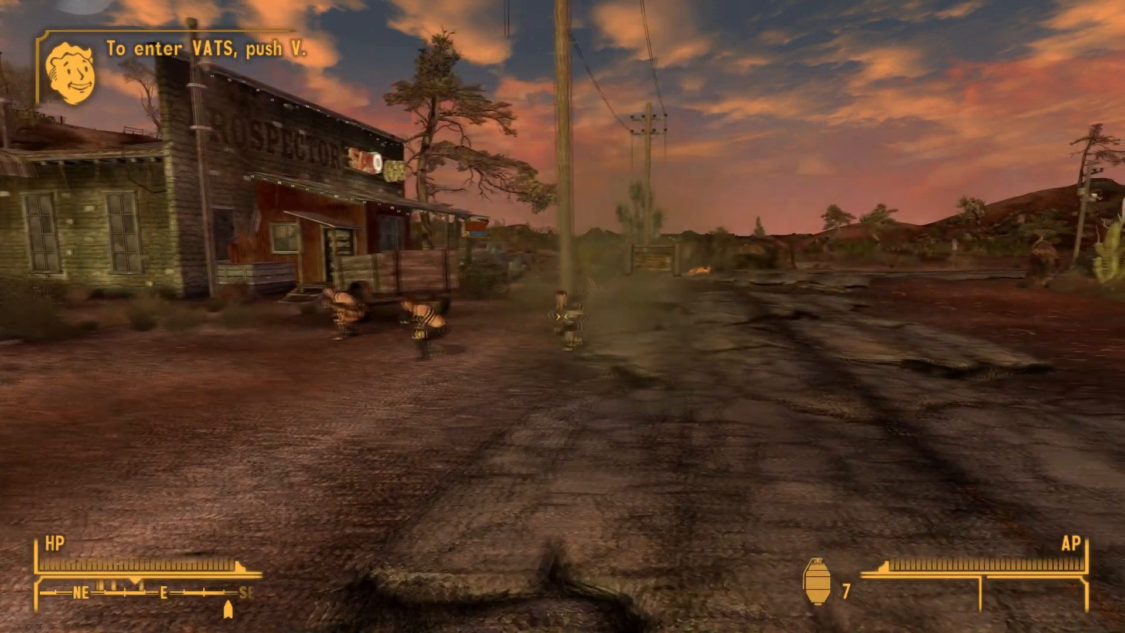
key(w)
key(s)
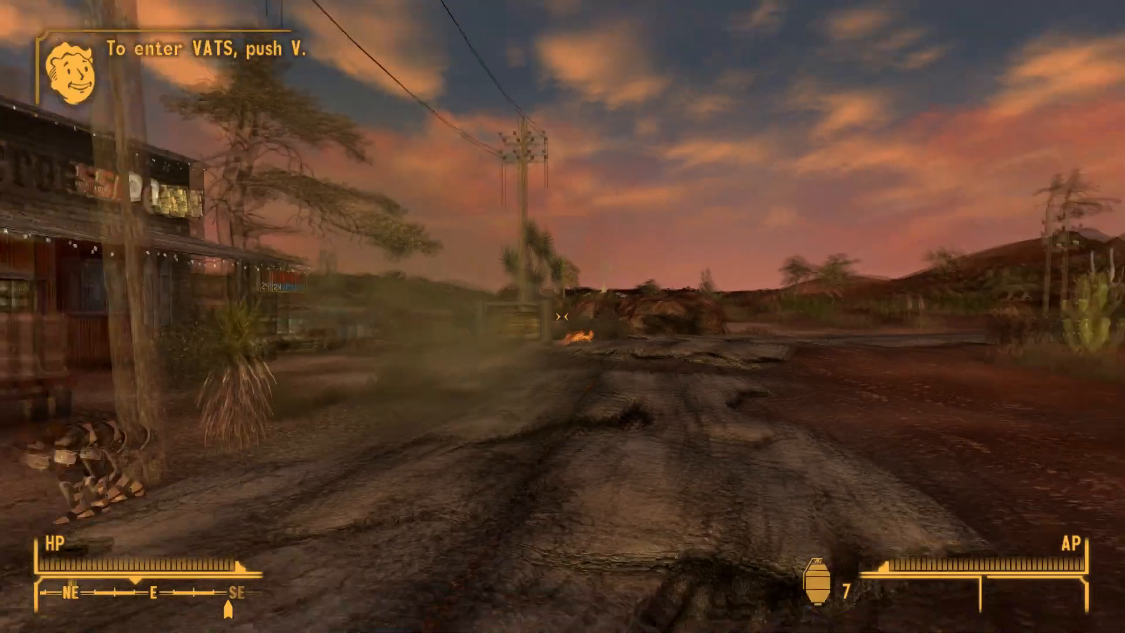
key(a)
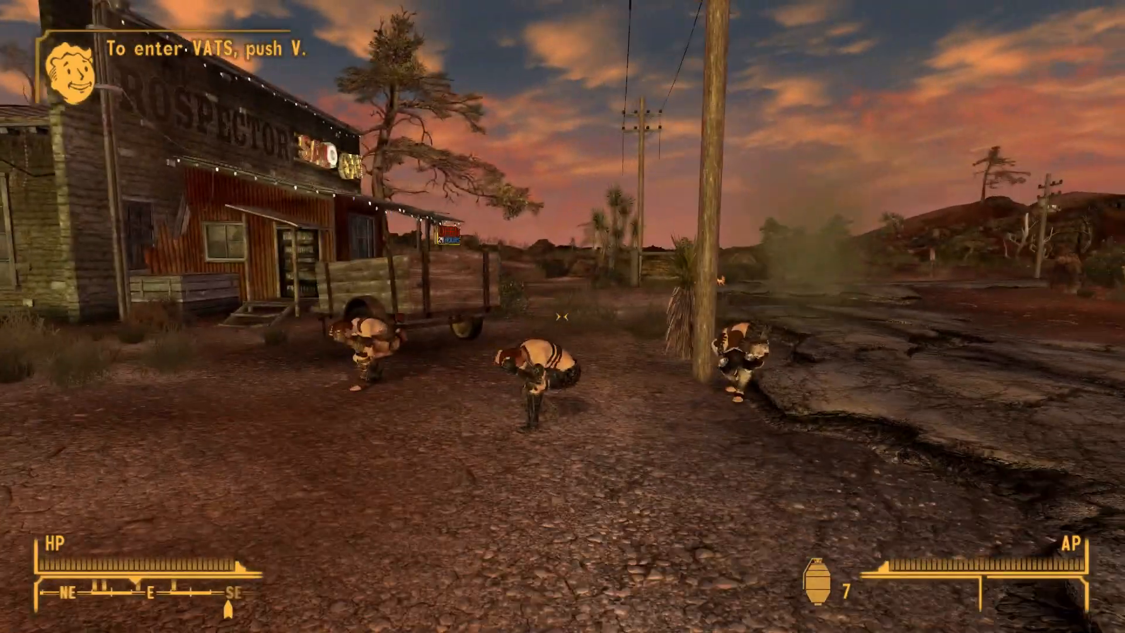
- Attack the NPC Paul McCarteny in game and back away to observe how the other faction members react
click(562, 316)
key(w)
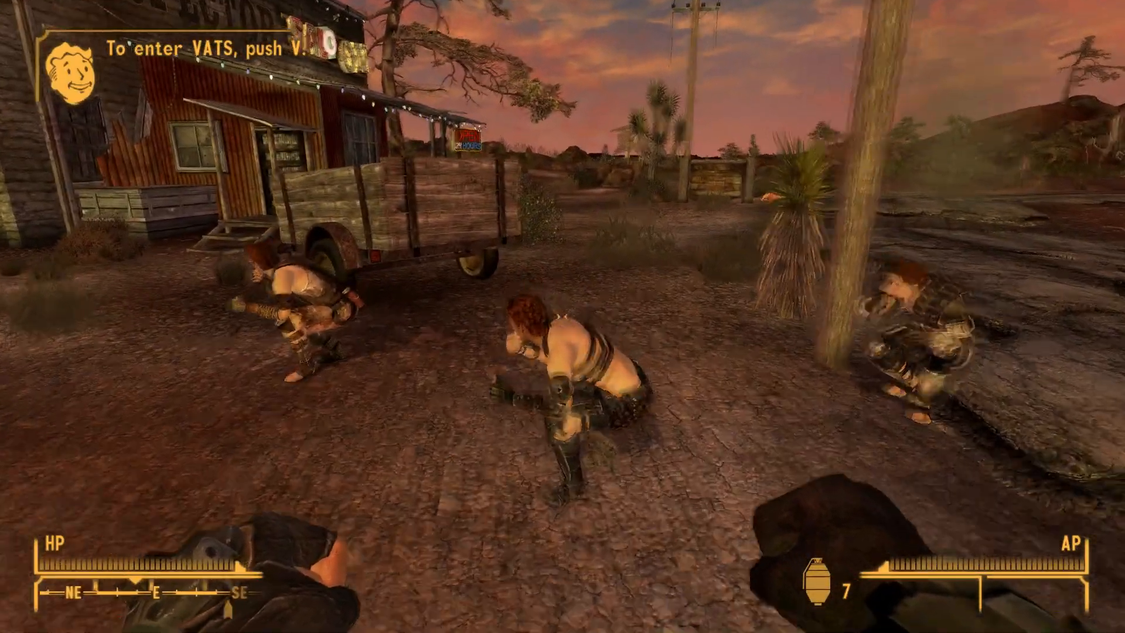
key(w)
click(563, 316)
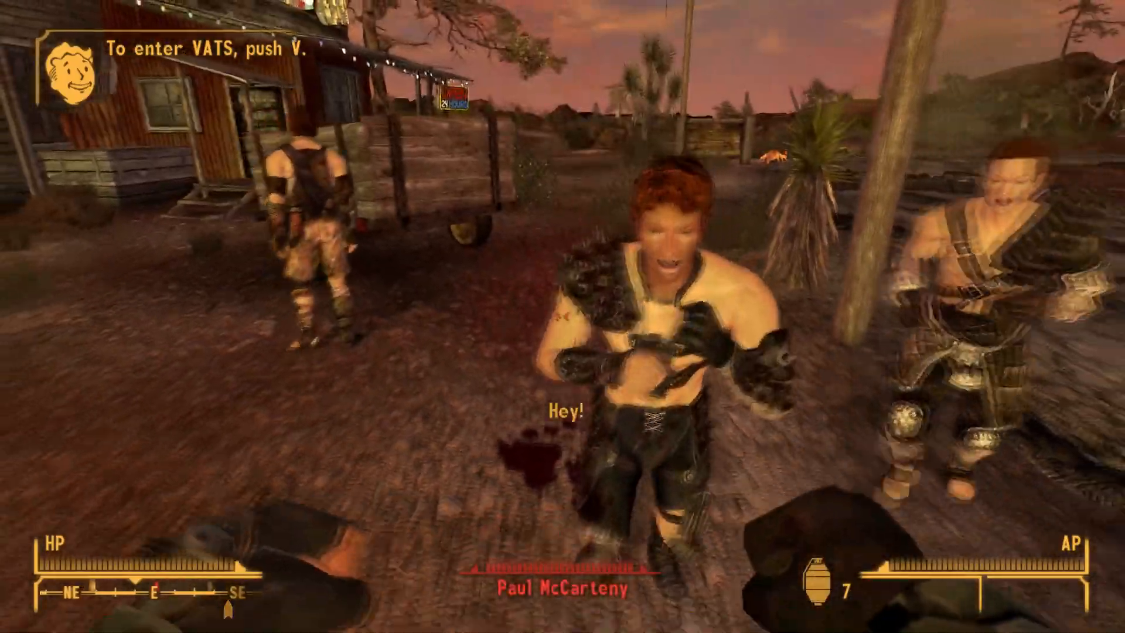
key(s)
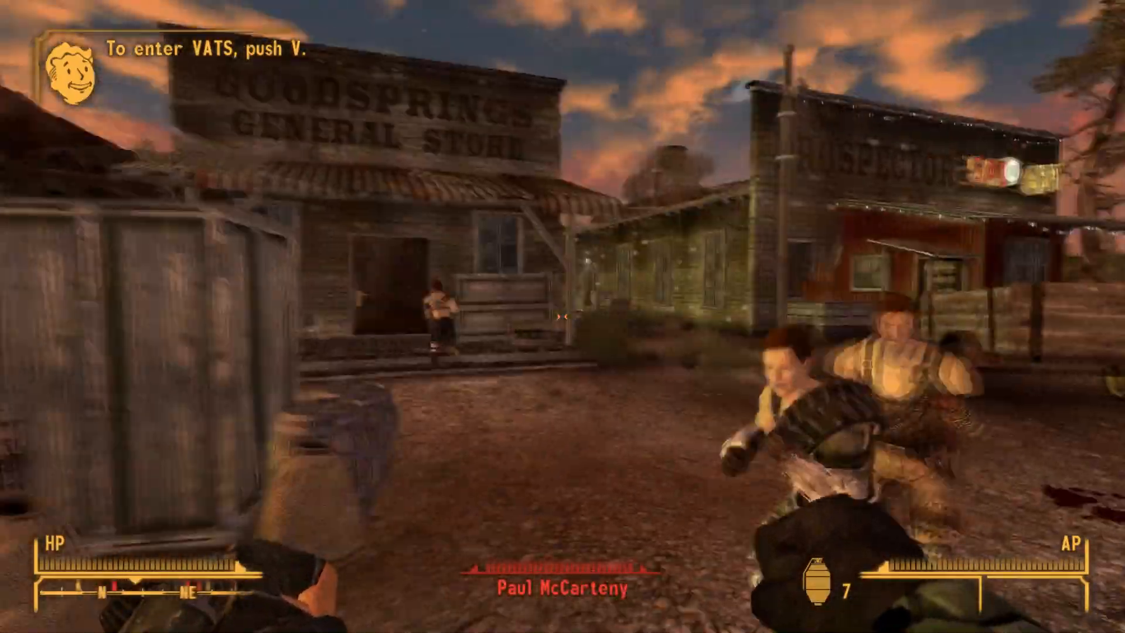
key(s)
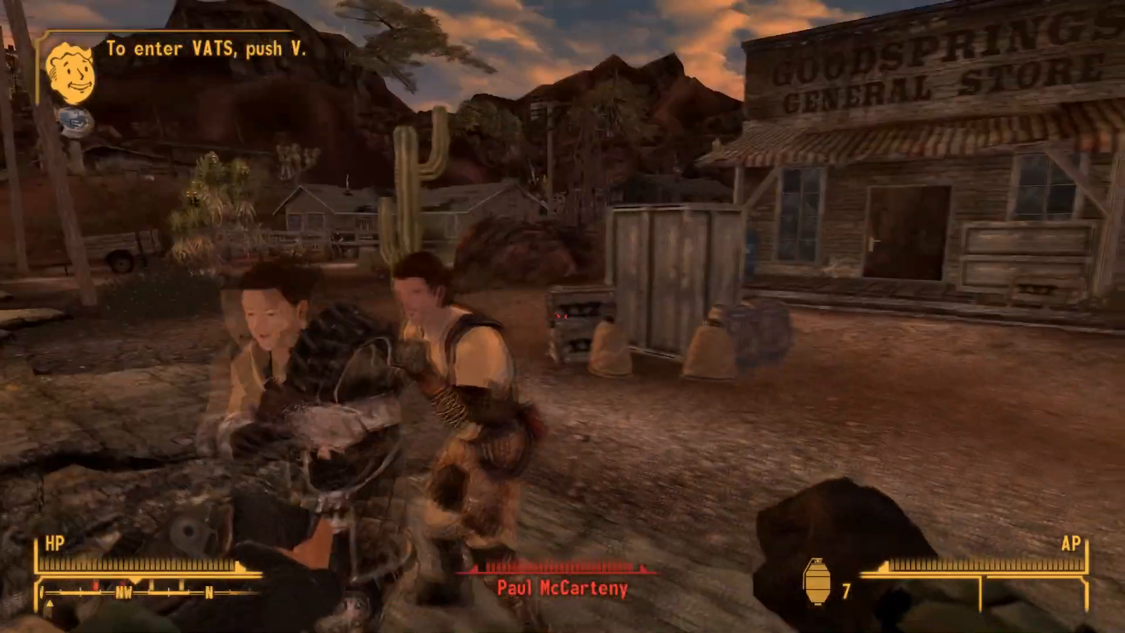
key(s)
- Enter VATS, cycle through the available targets to inspect the attacking faction members, and accept the targeting
key(v)
key(a)
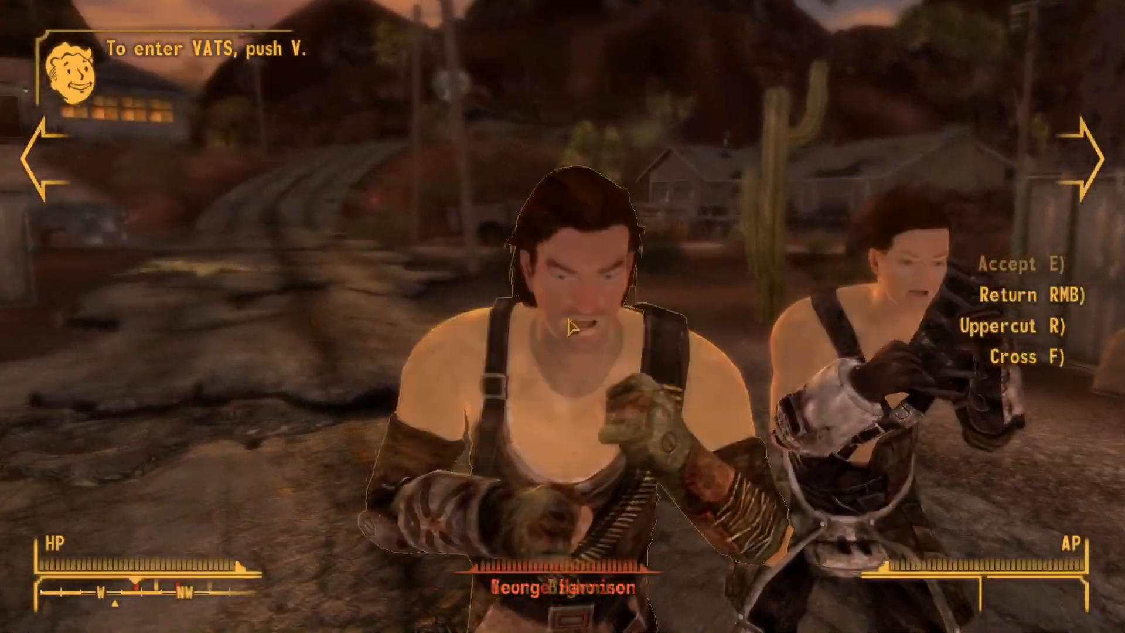
key(e)
key(d)
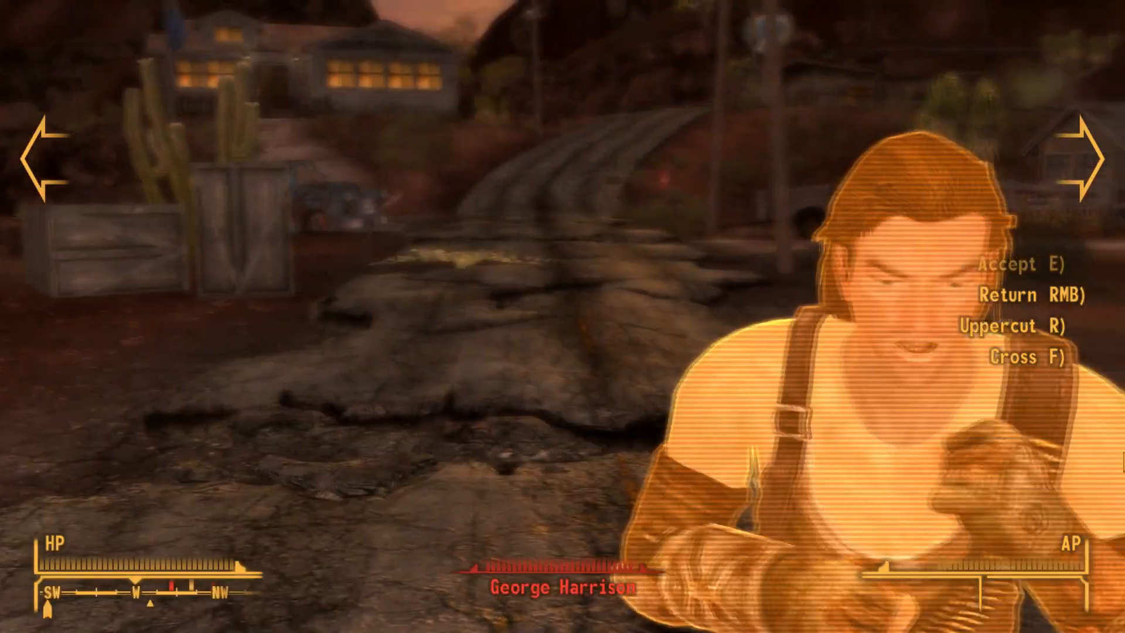
key(d)
key(d)
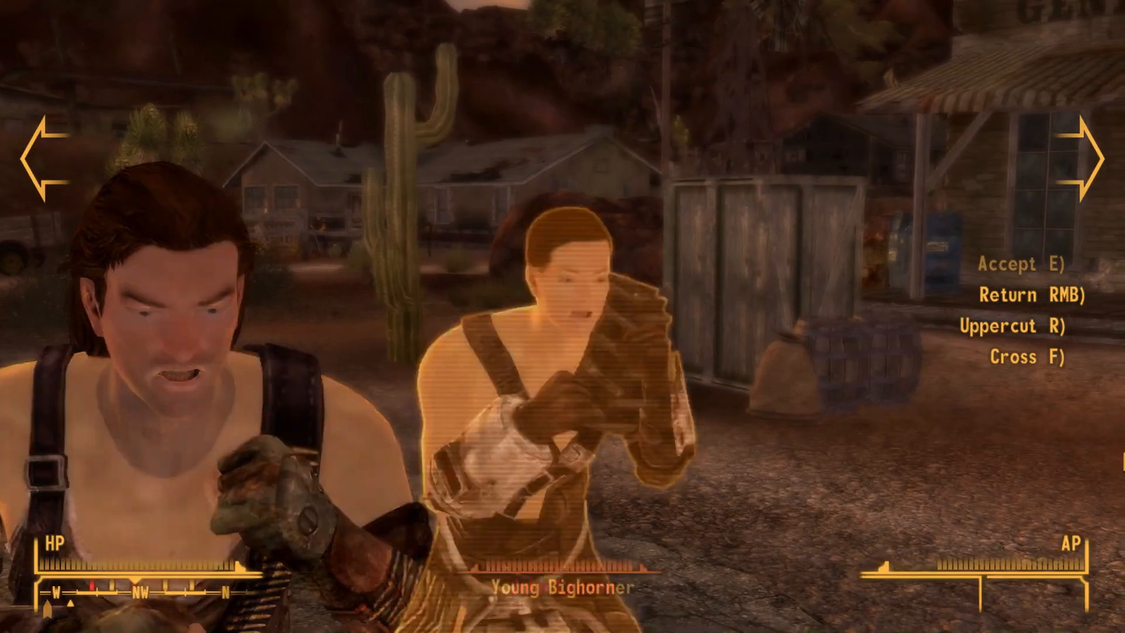
key(d)
key(d)
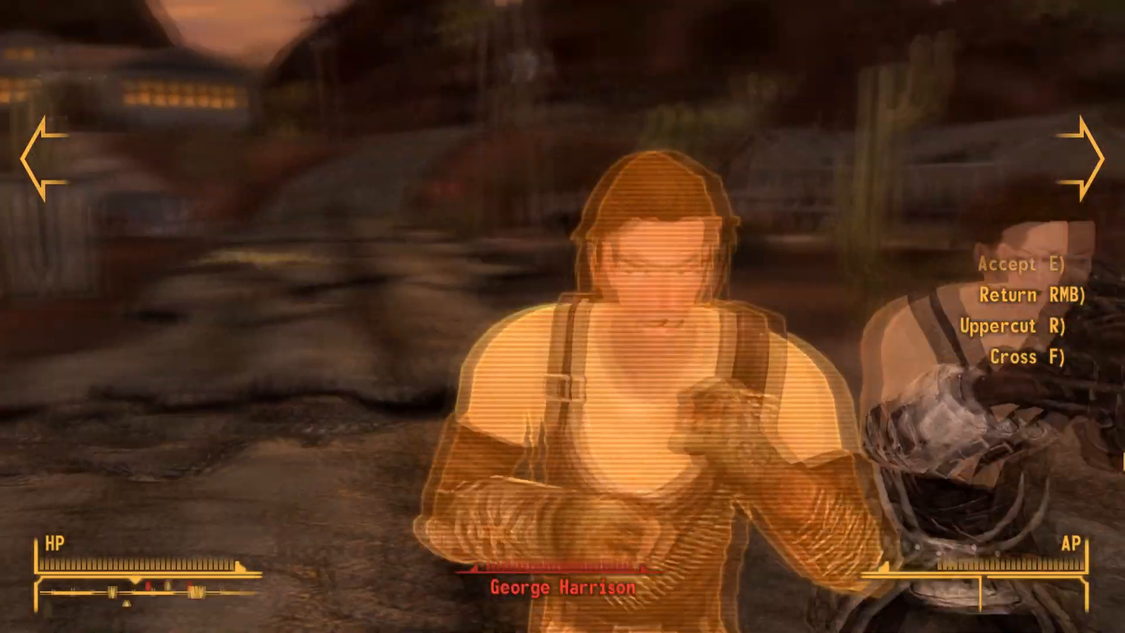
key(e)
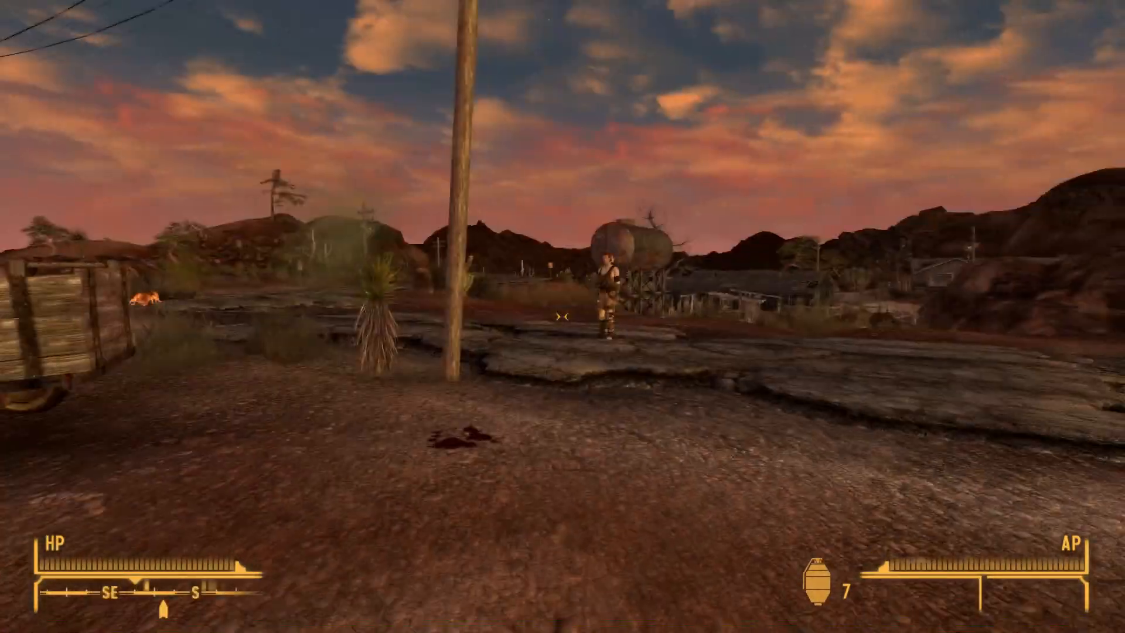
- Attack the NPC George Harrison, retreat while observing whether the other members assist him, and pause the game
key(w)
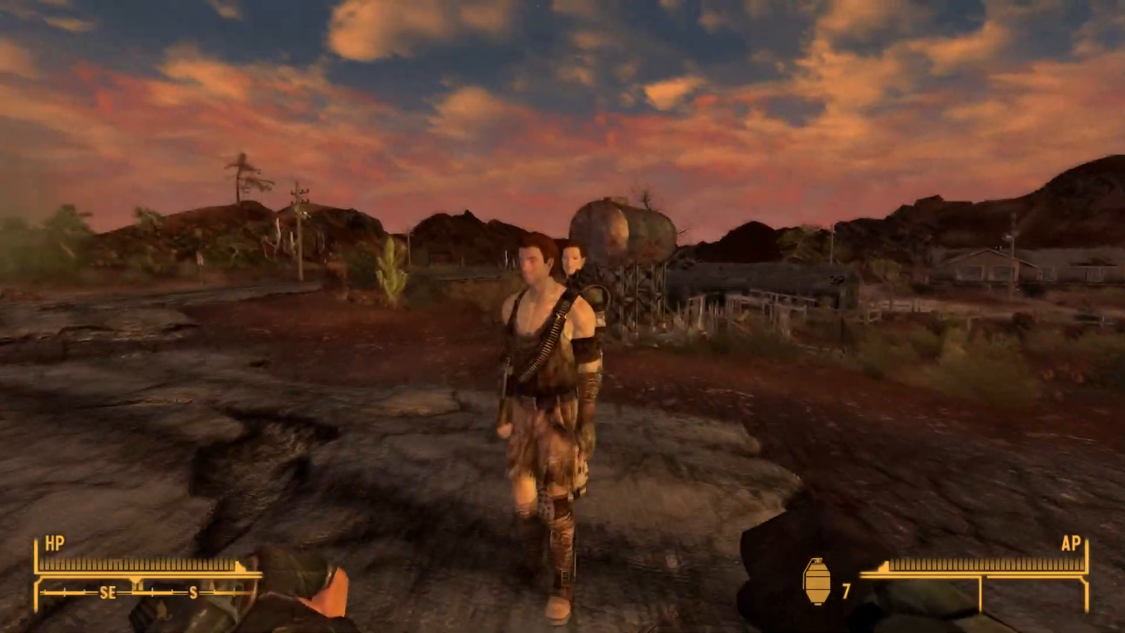
click(562, 316)
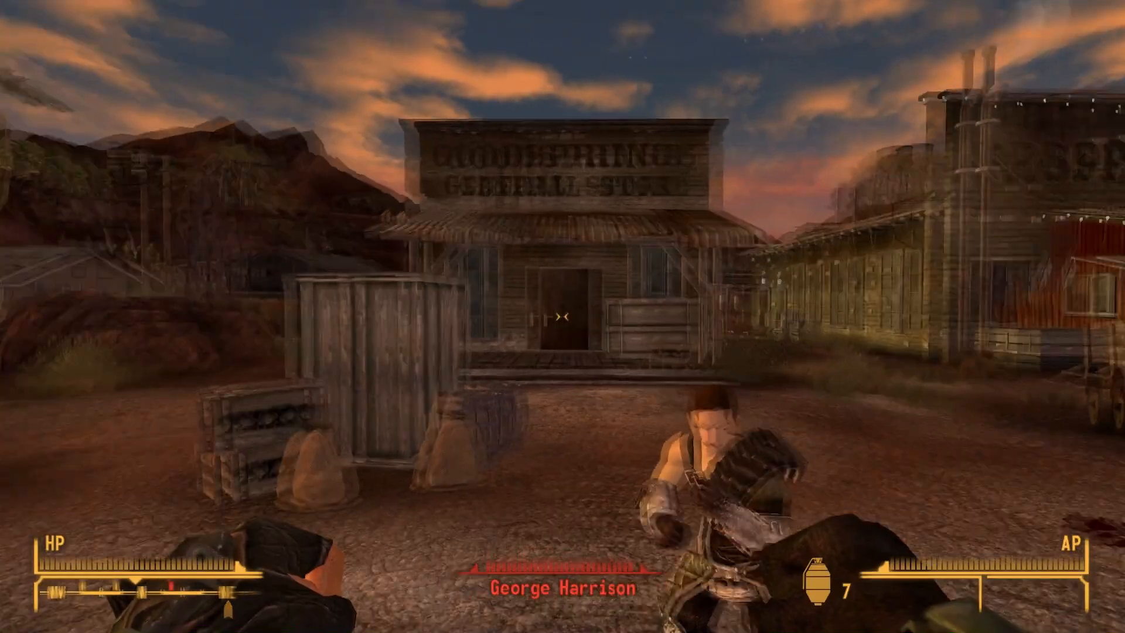
key(d)
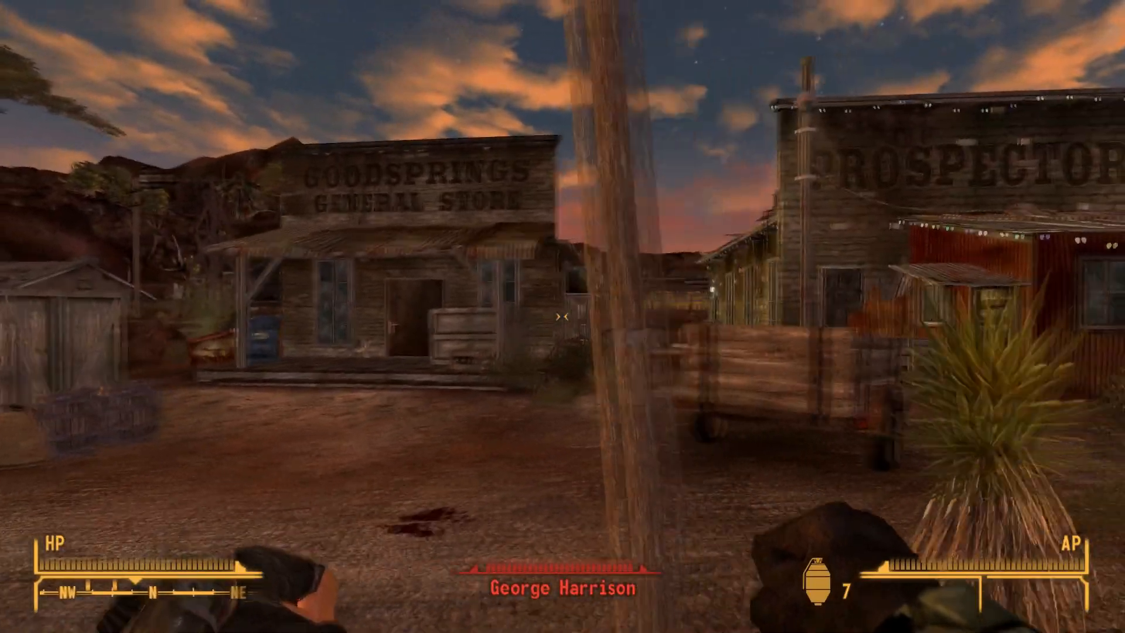
key(d)
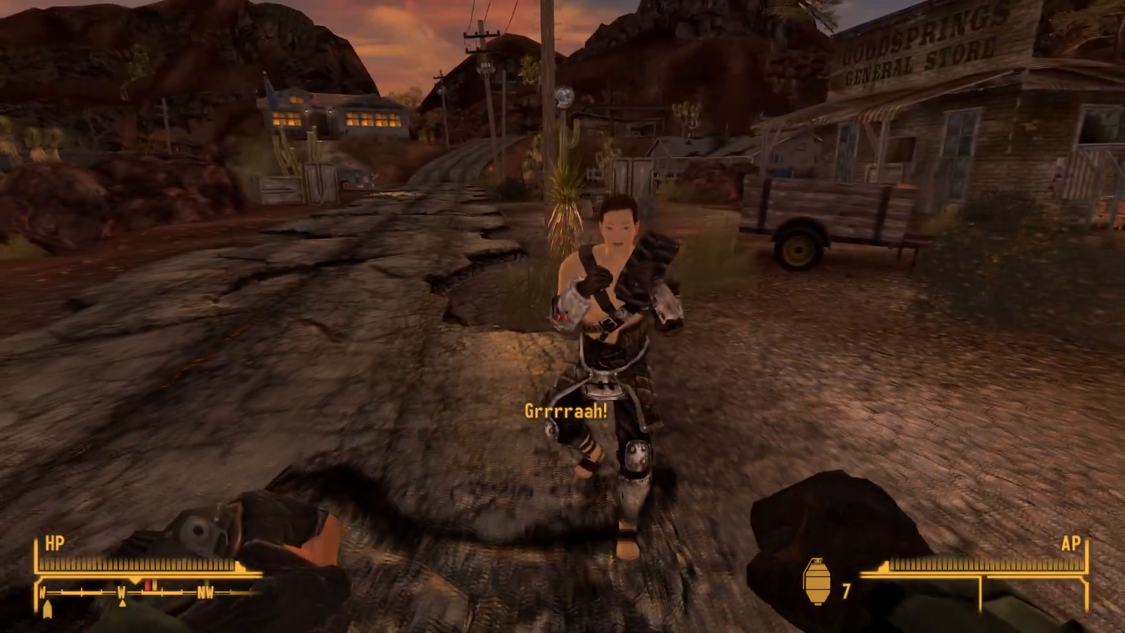
key(s)
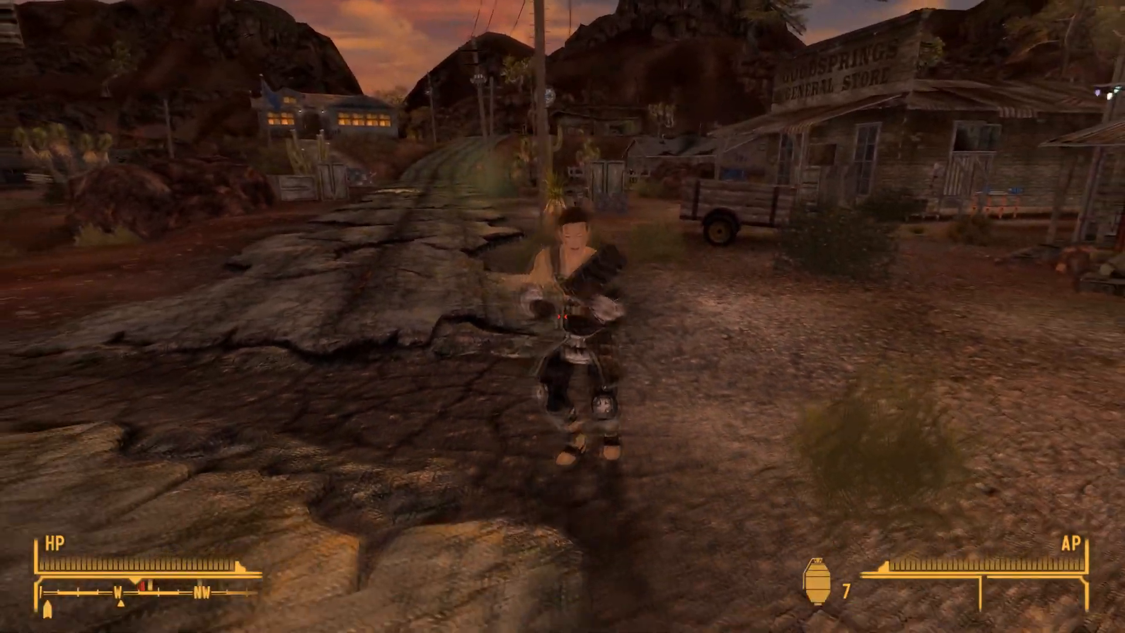
key(Escape)
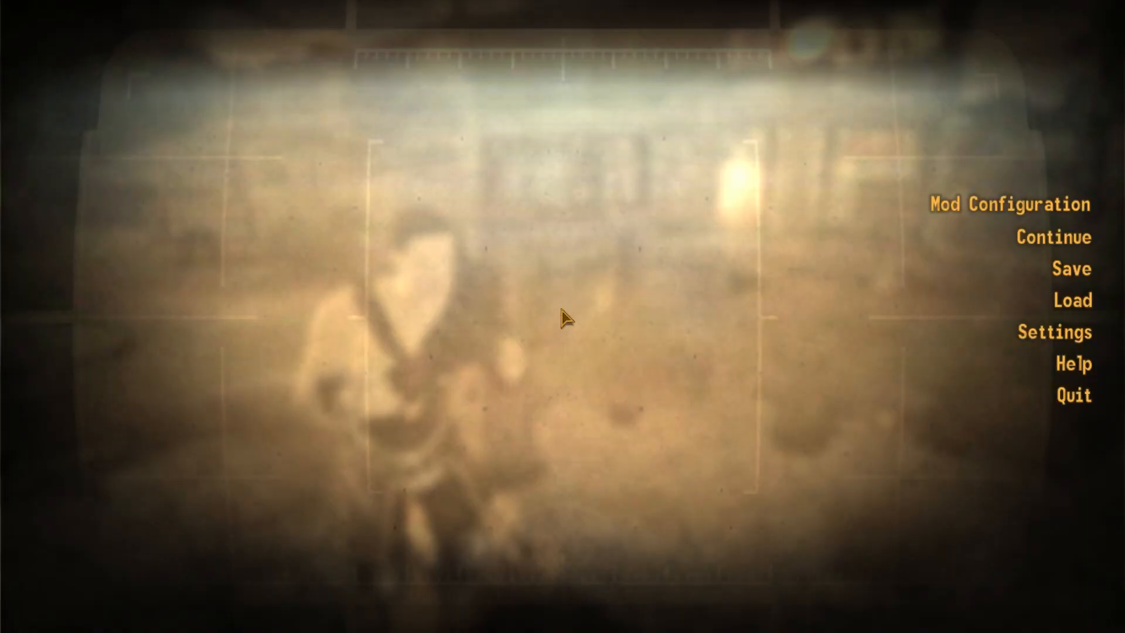